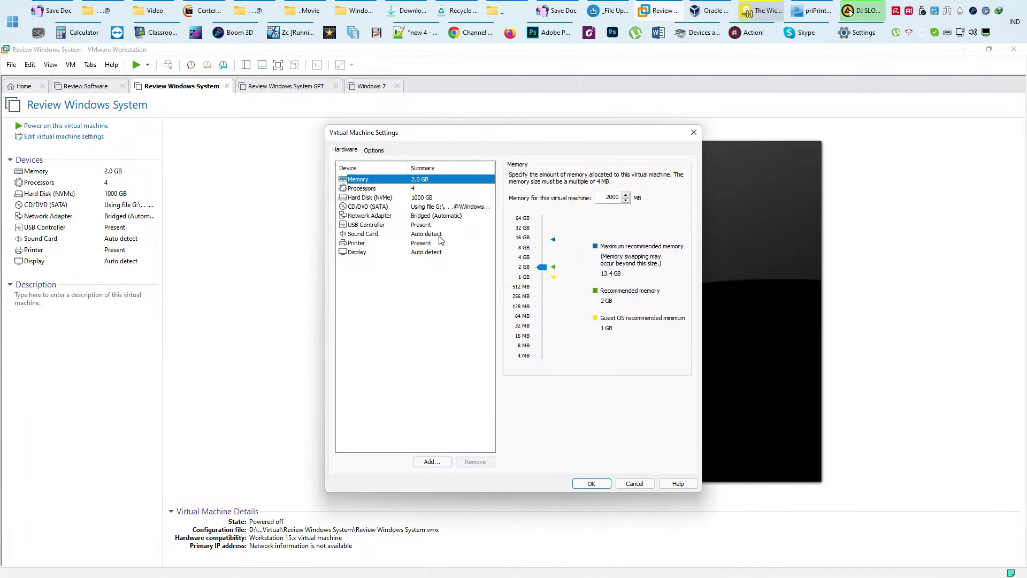
Load the Windows 11 Pro Enterprise ISO image into the virtual machine's CD/DVD (SATA) drive and save the settings.
click(665, 251)
double_click(560, 253)
click(589, 484)
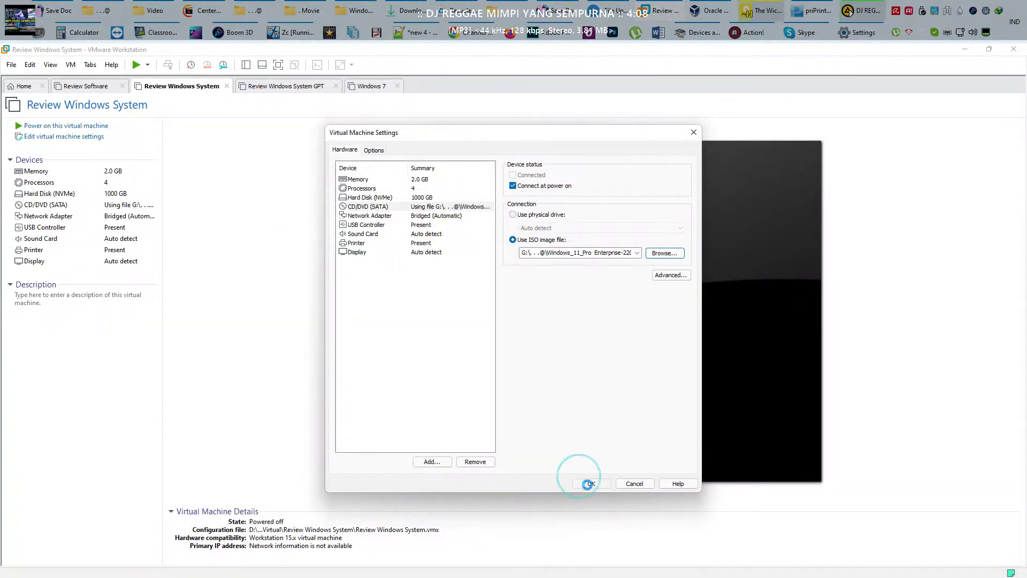
Start the Review Windows System virtual machine in full screen and boot it from the Windows installation image.
click(279, 65)
click(85, 33)
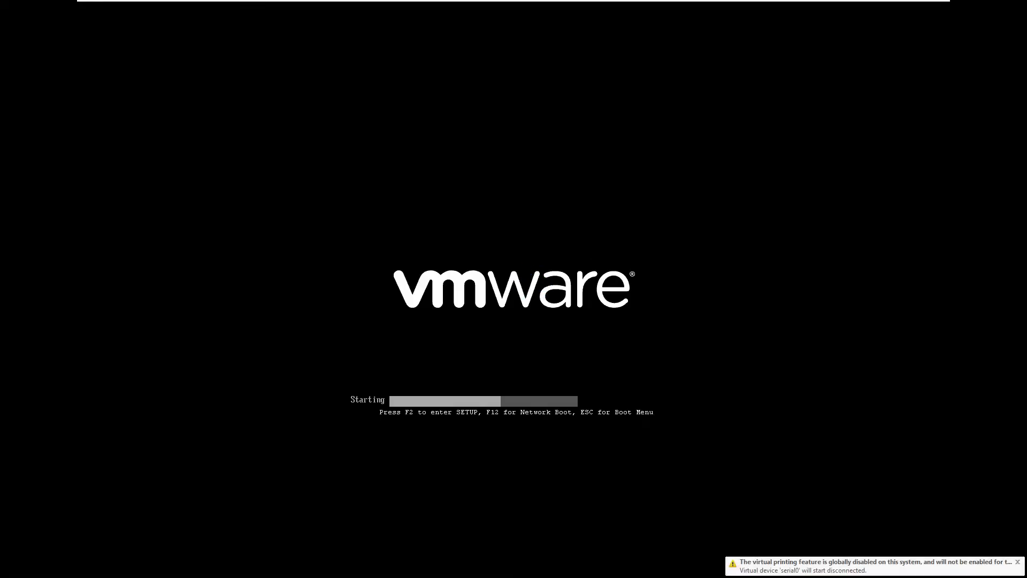
key(Return)
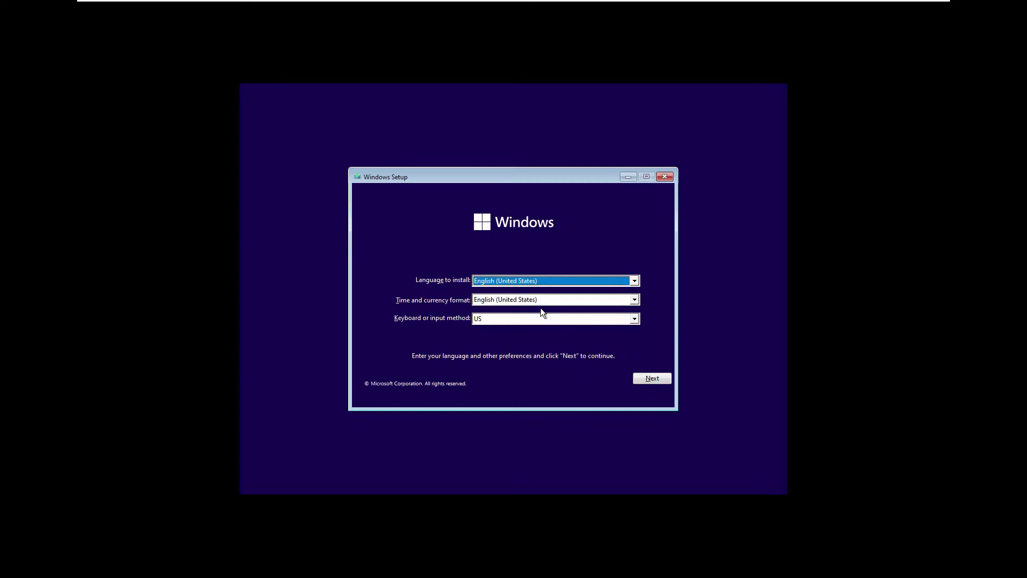
Start the Windows installation with the English (United States) language and US keyboard defaults, skipping the product key.
click(642, 378)
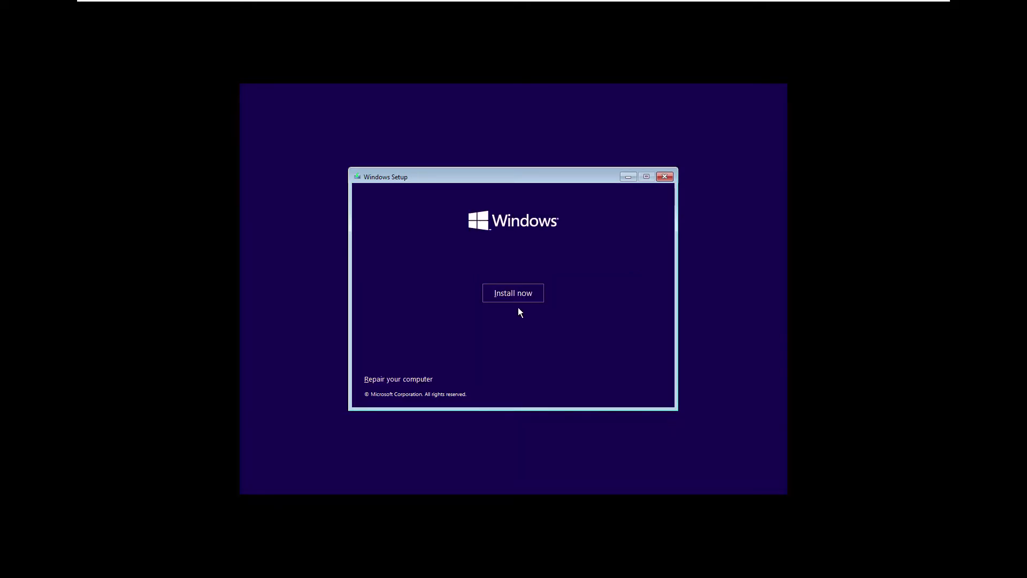
click(512, 298)
click(546, 379)
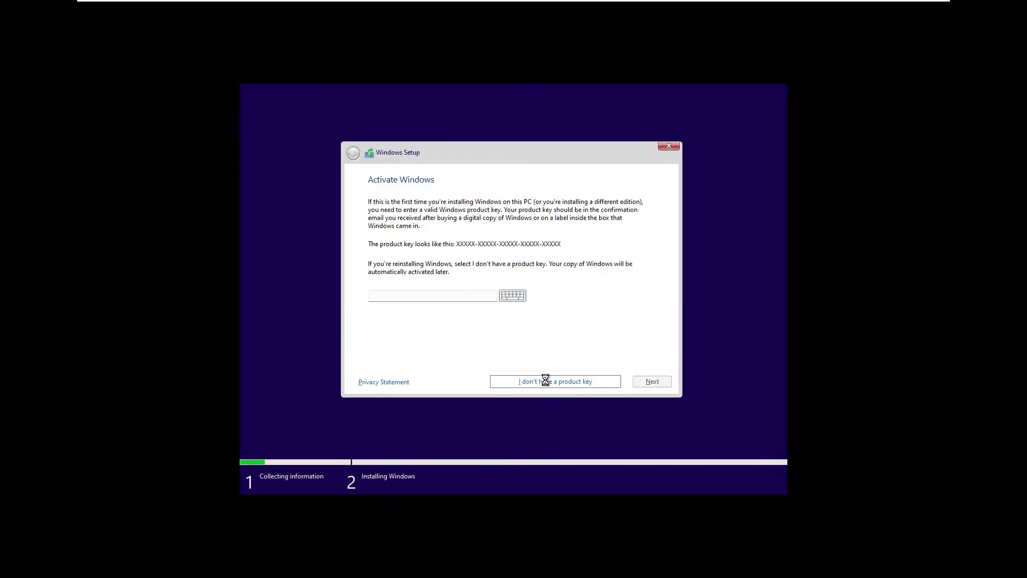
Choose Windows 11 Pro as the operating system to install and accept the Microsoft license terms.
click(436, 229)
click(482, 216)
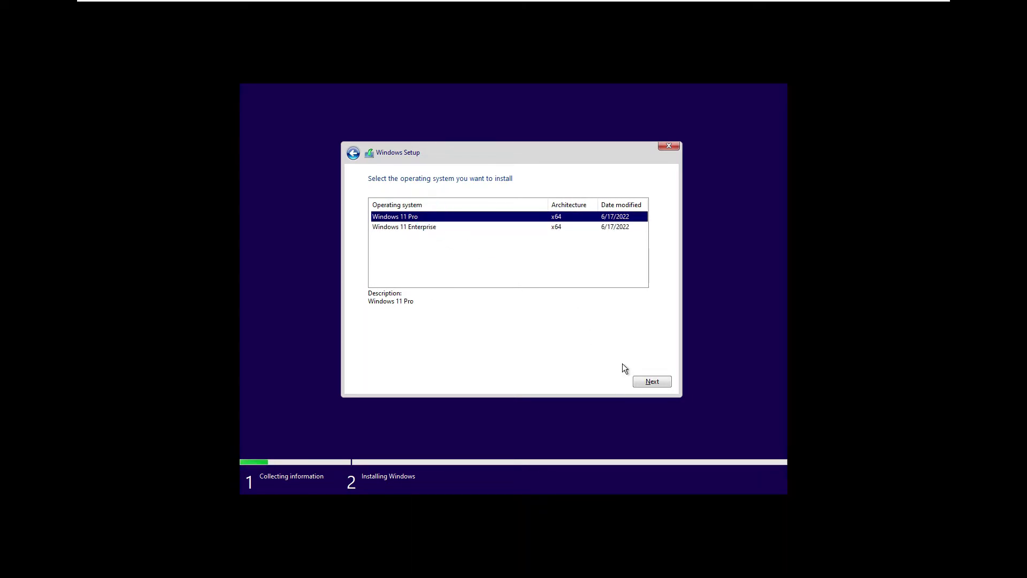
click(648, 380)
click(371, 361)
click(655, 381)
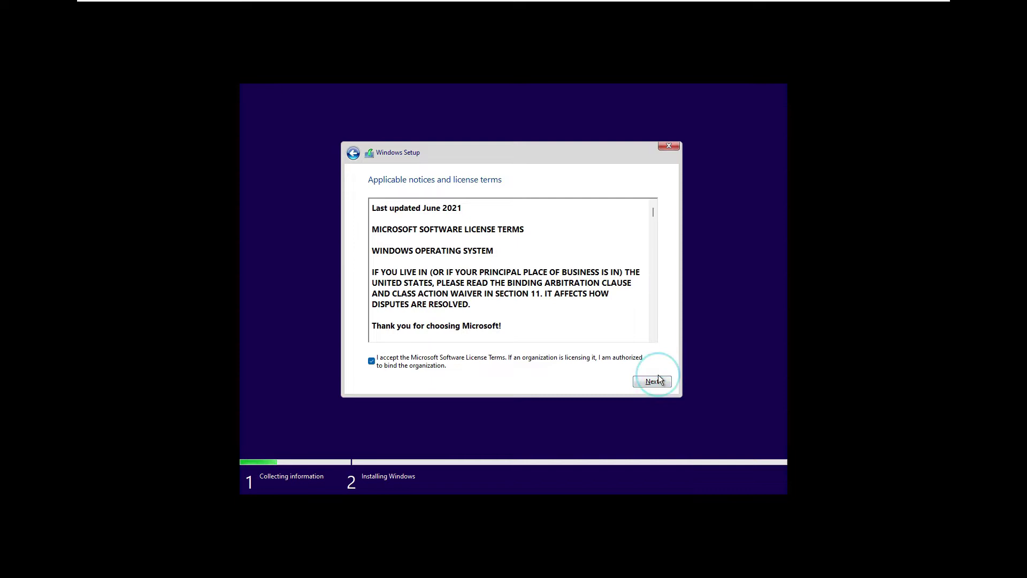
Choose the custom installation type and format Drive 0 Partition 2.
click(536, 298)
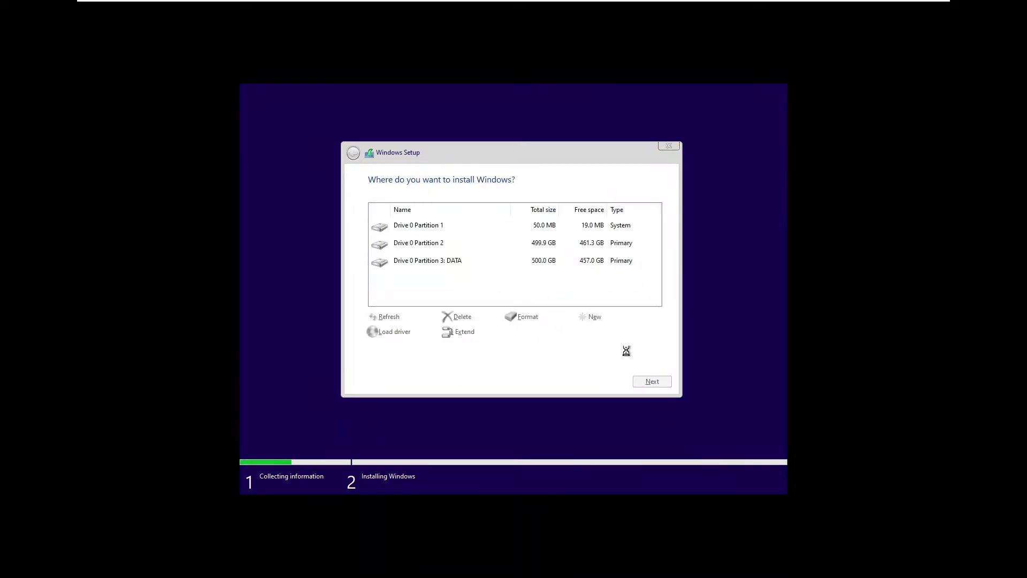
click(528, 317)
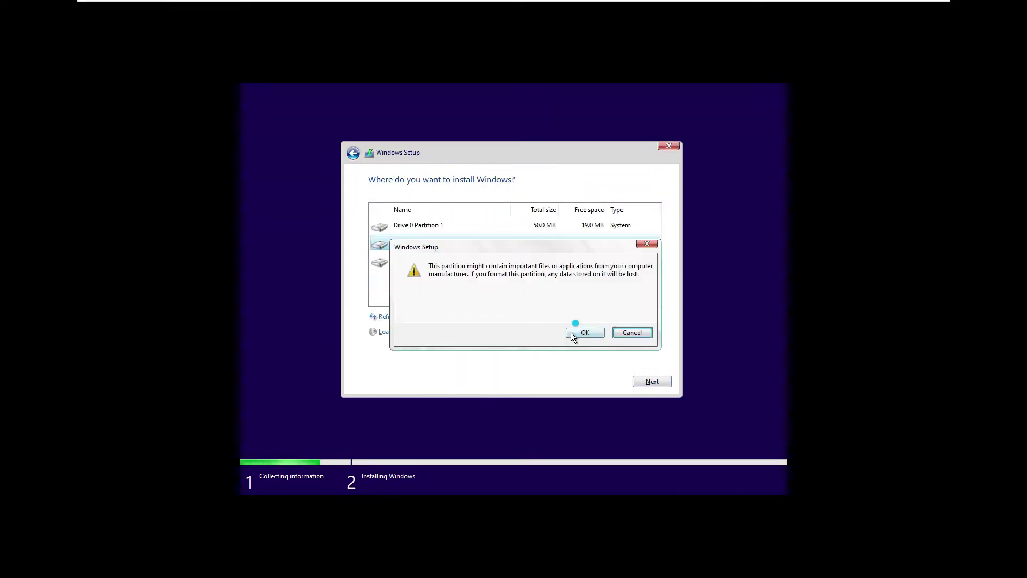
click(570, 331)
Format Drive 0 Partition 1 and install Windows on Drive 0 Partition 2.
click(498, 227)
click(539, 320)
click(585, 333)
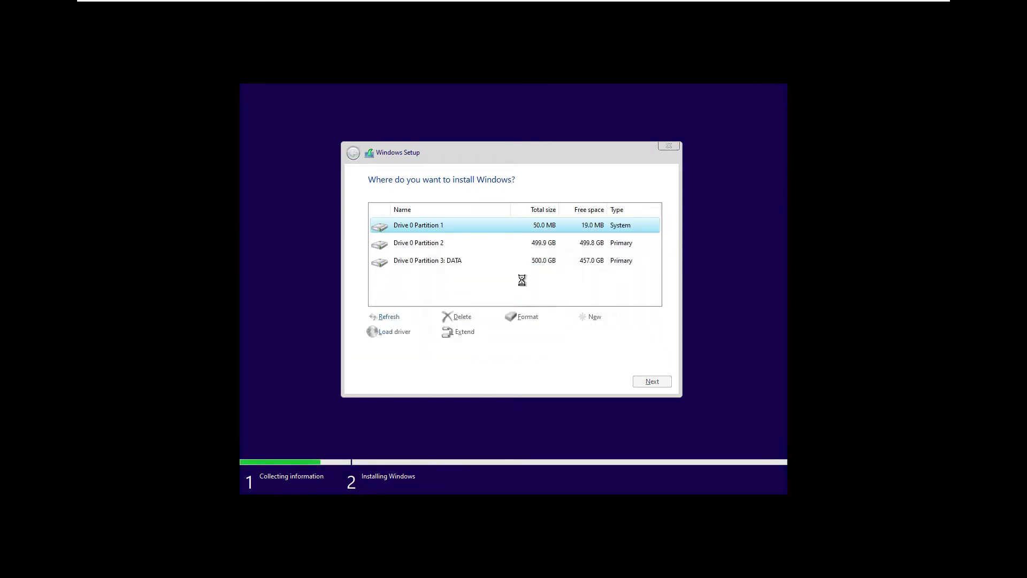
click(493, 247)
click(652, 382)
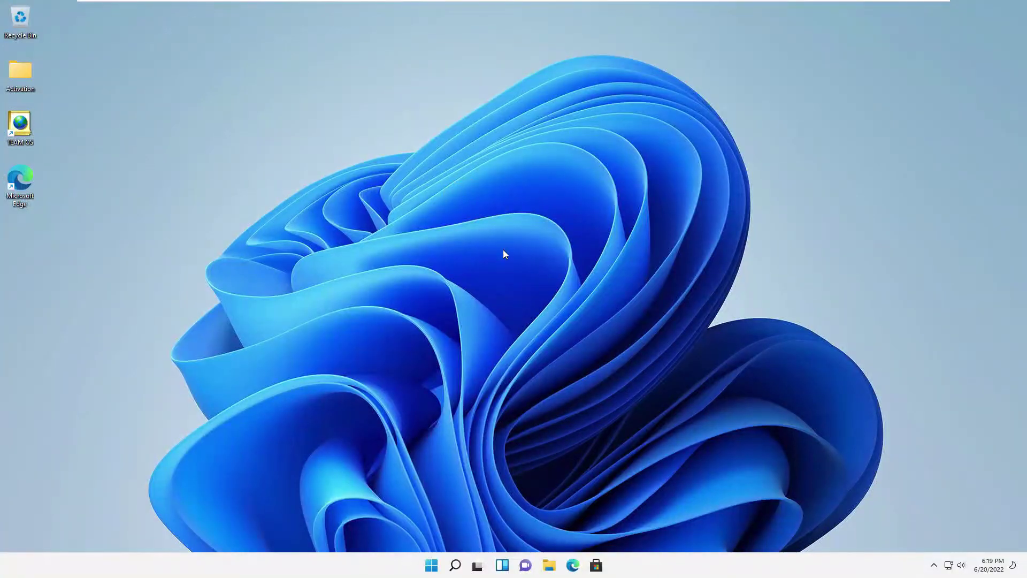
right_click(504, 253)
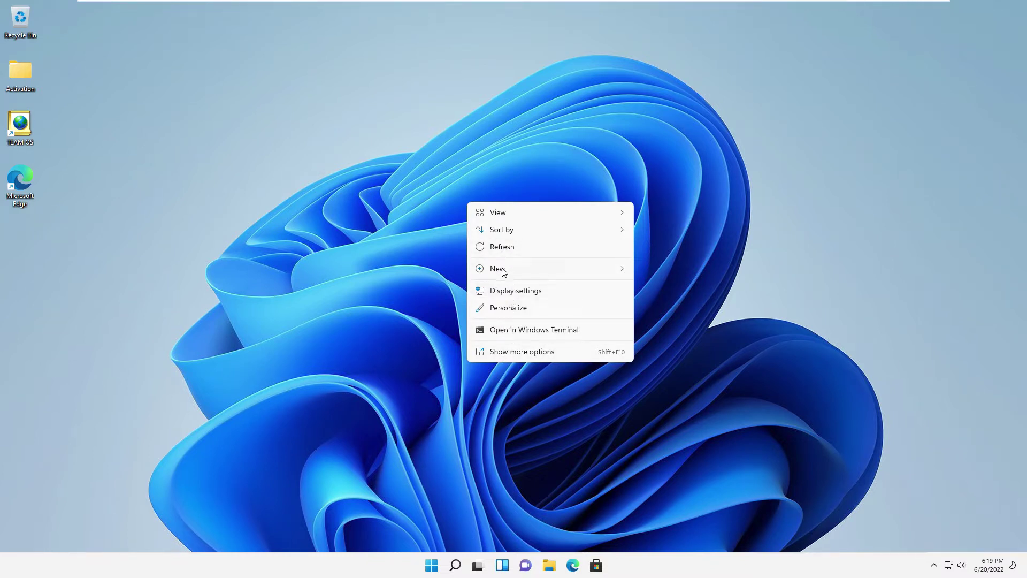
click(501, 246)
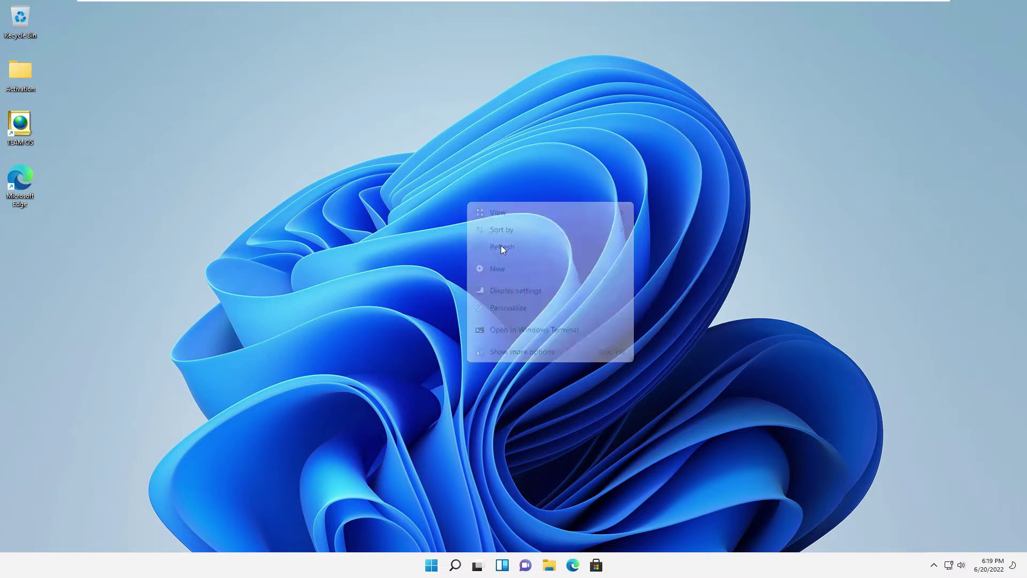
Open Windows Settings in a maximized window and check the activation state details.
click(433, 563)
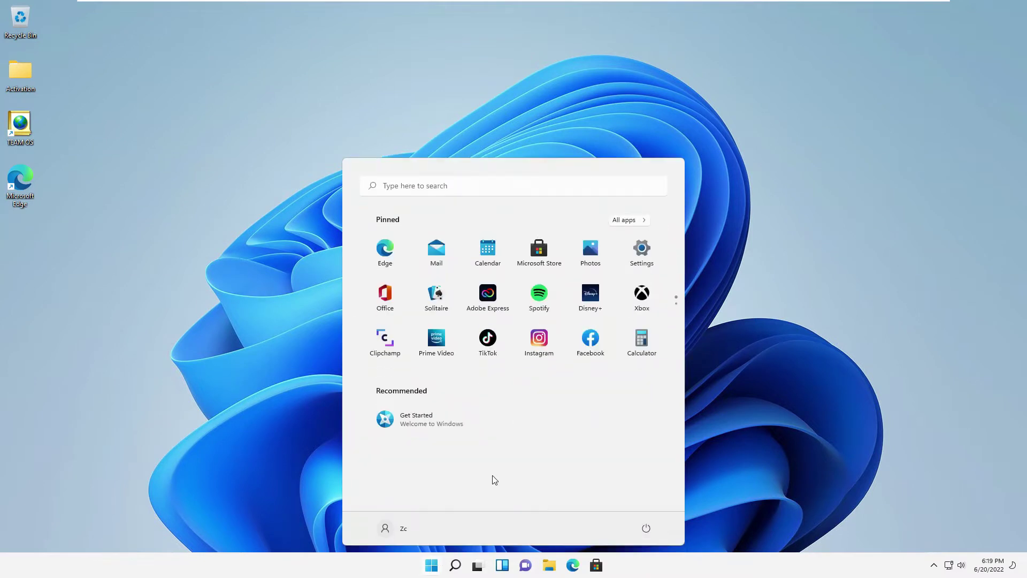
click(641, 252)
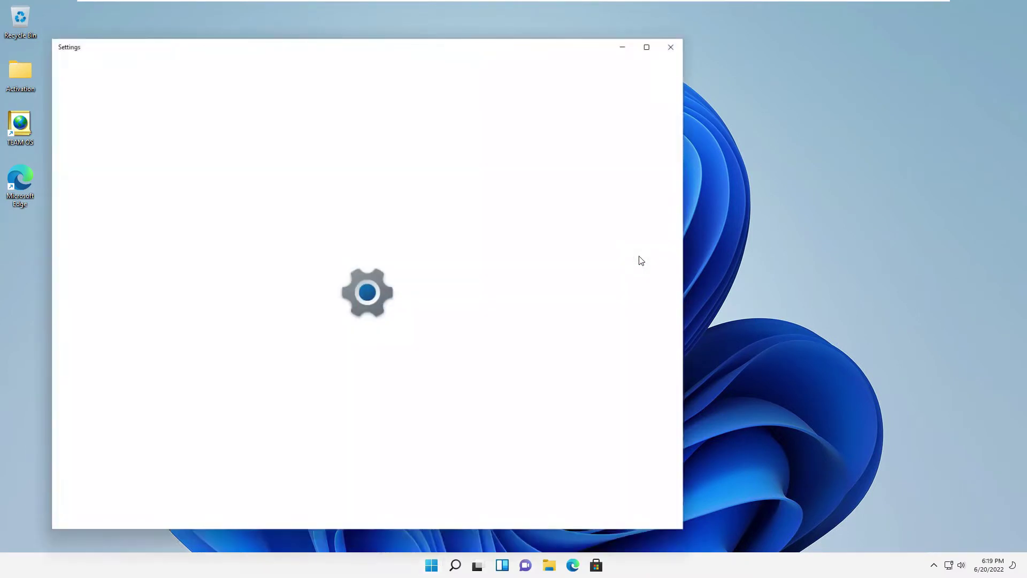
click(653, 45)
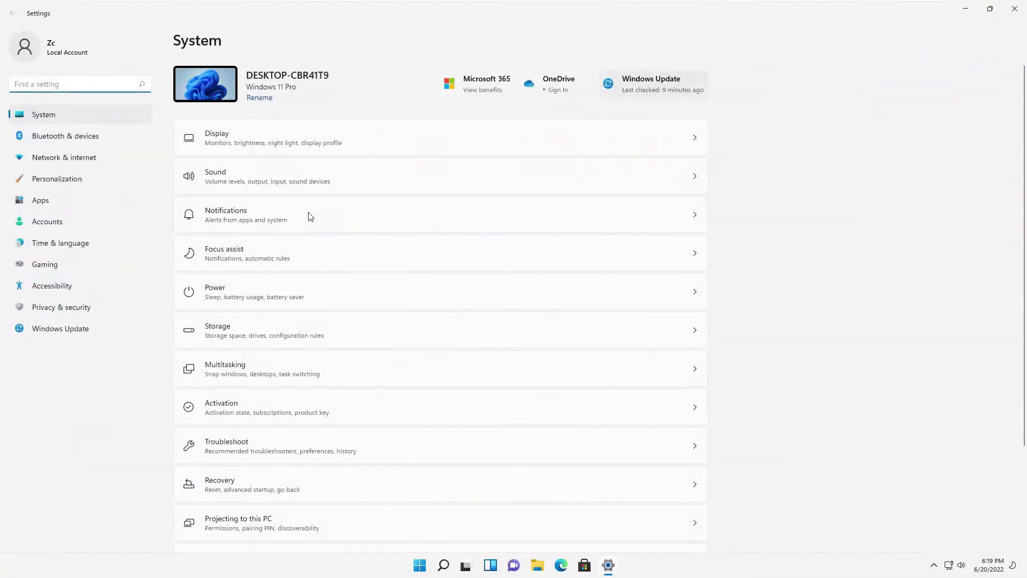
click(240, 410)
click(264, 142)
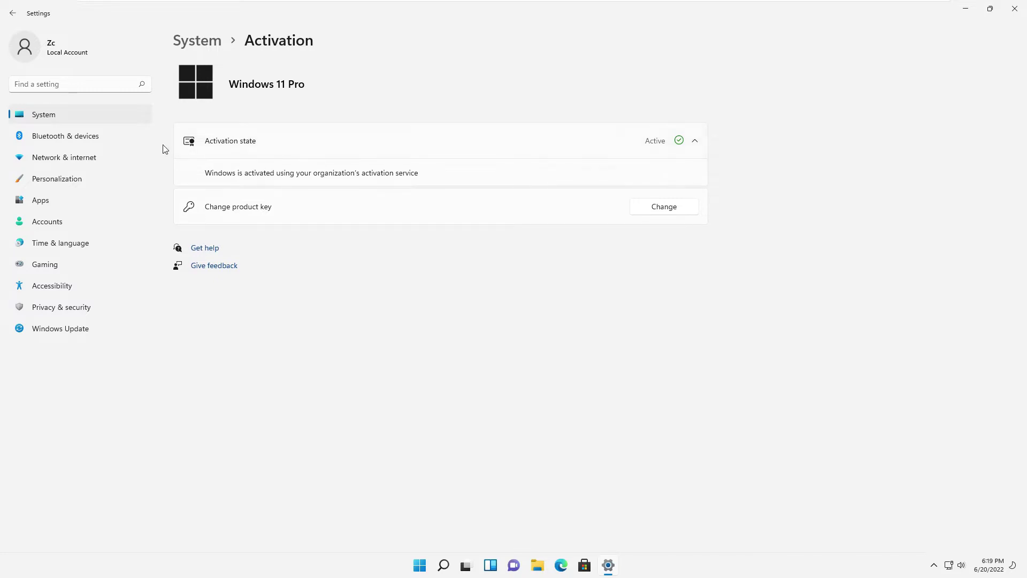
Examine the OS build and edition in the Windows specifications on the System About page.
click(66, 116)
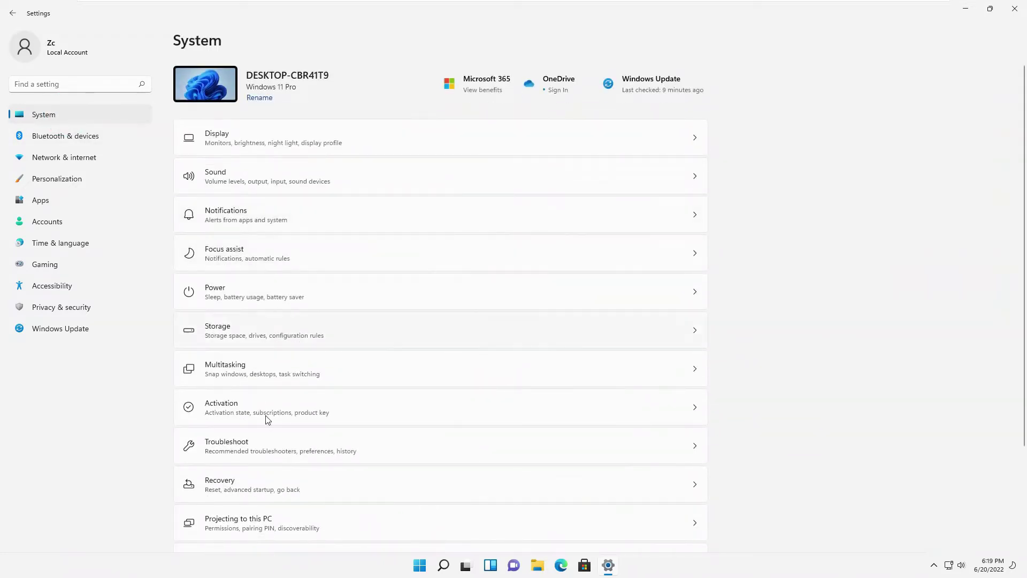
scroll(250, 482, down, 2)
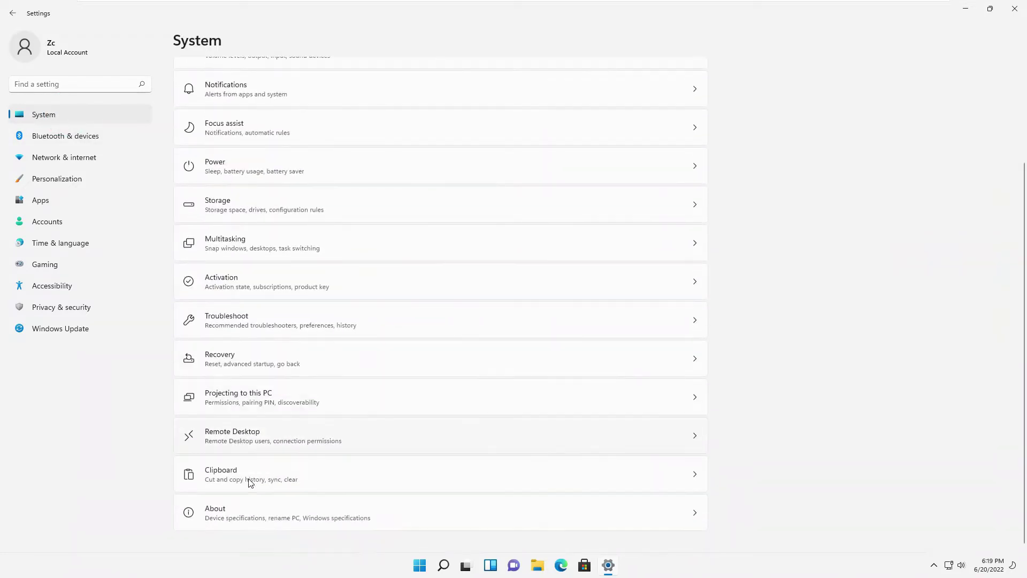
click(238, 517)
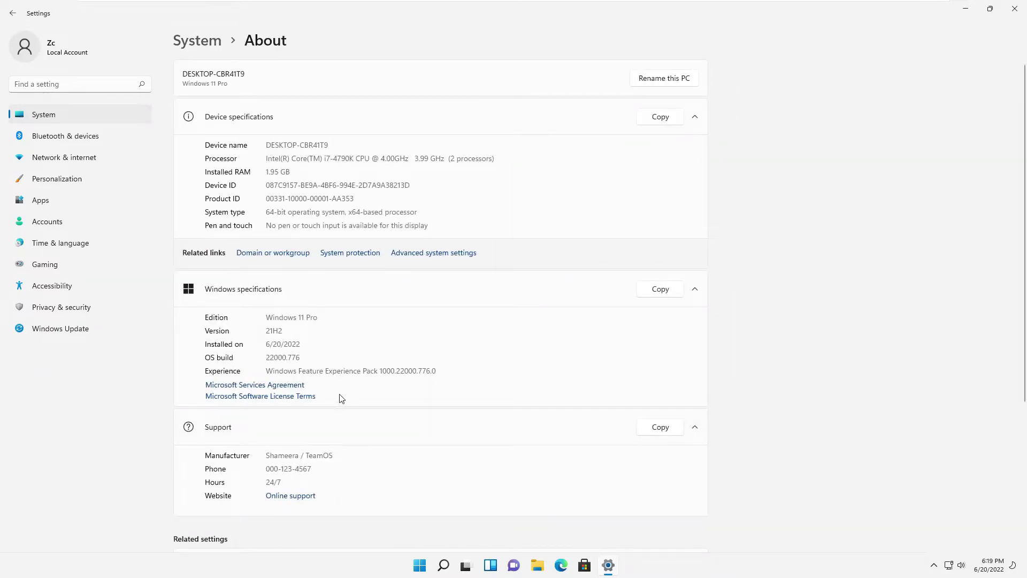
scroll(342, 399, down, 1)
double_click(282, 283)
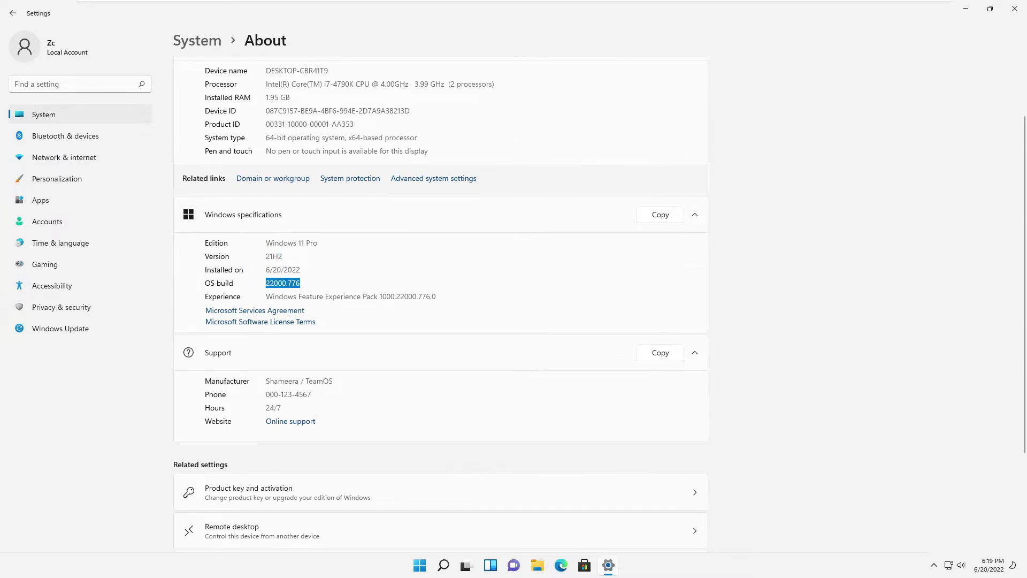
drag(319, 242, 266, 243)
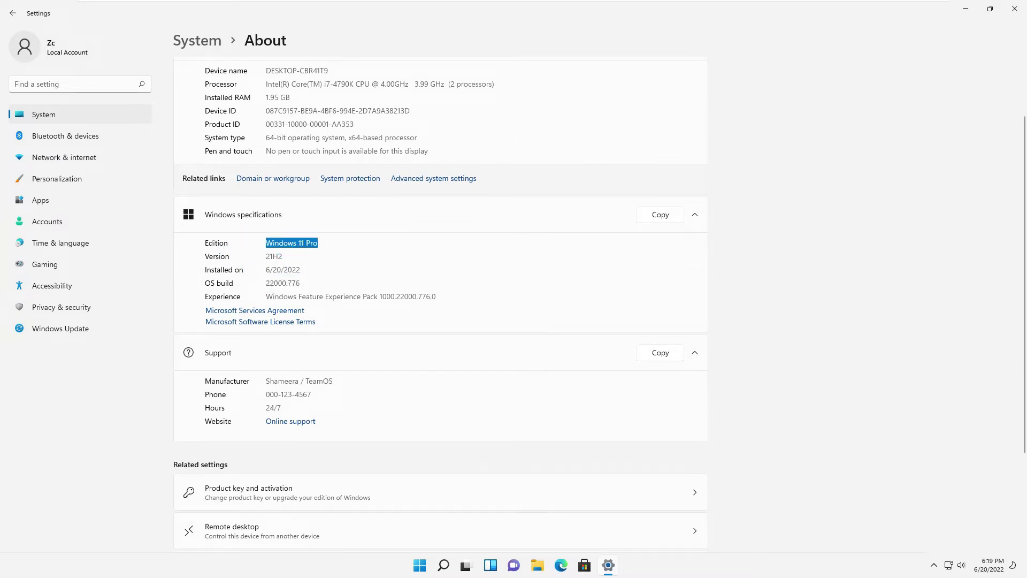
Look through the Bluetooth & devices, Network & internet and Personalization settings.
click(55, 143)
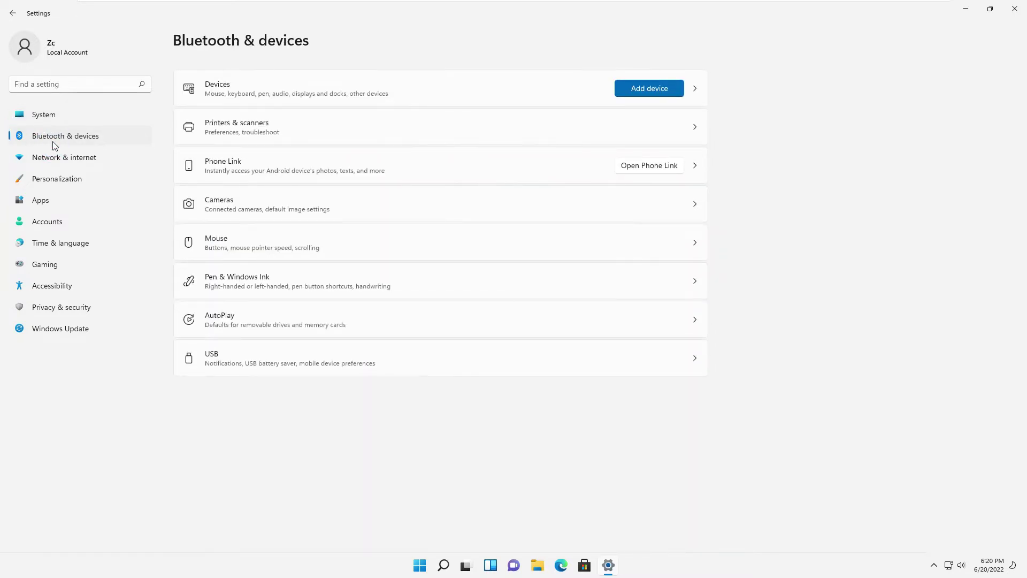
click(55, 159)
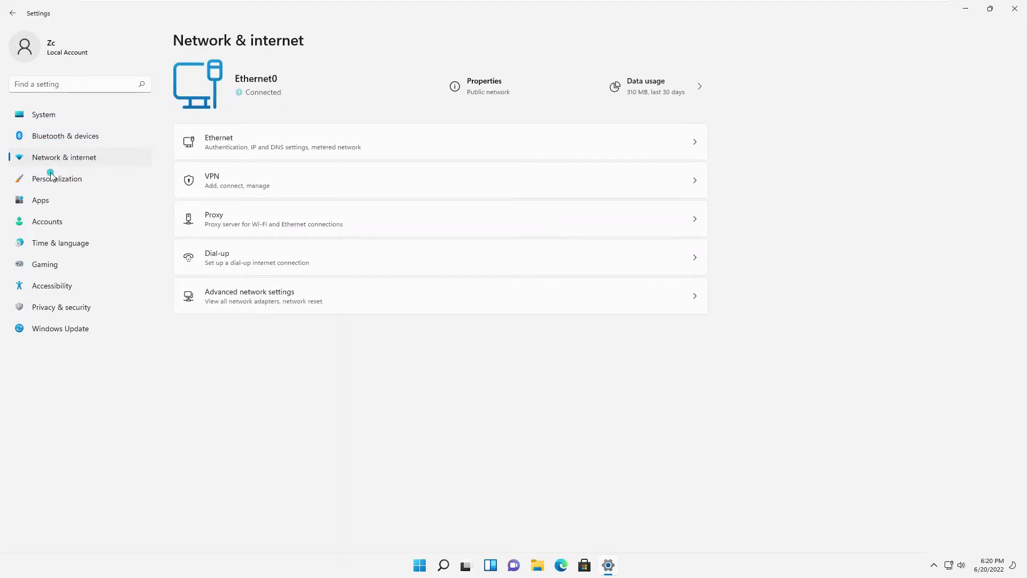
click(51, 175)
Review the complete list of installed apps in Apps & features and the list of startup apps.
click(45, 199)
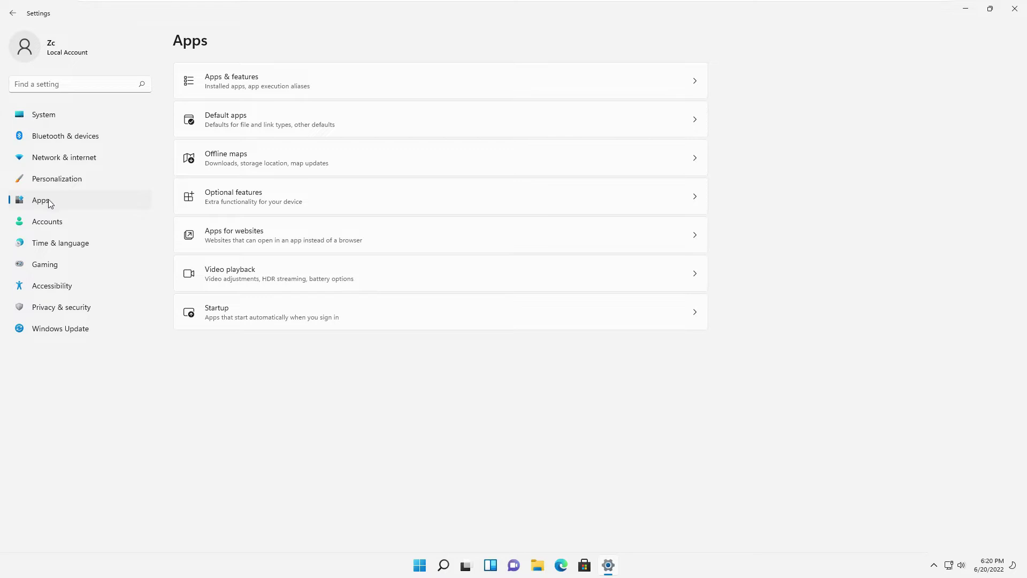
click(231, 80)
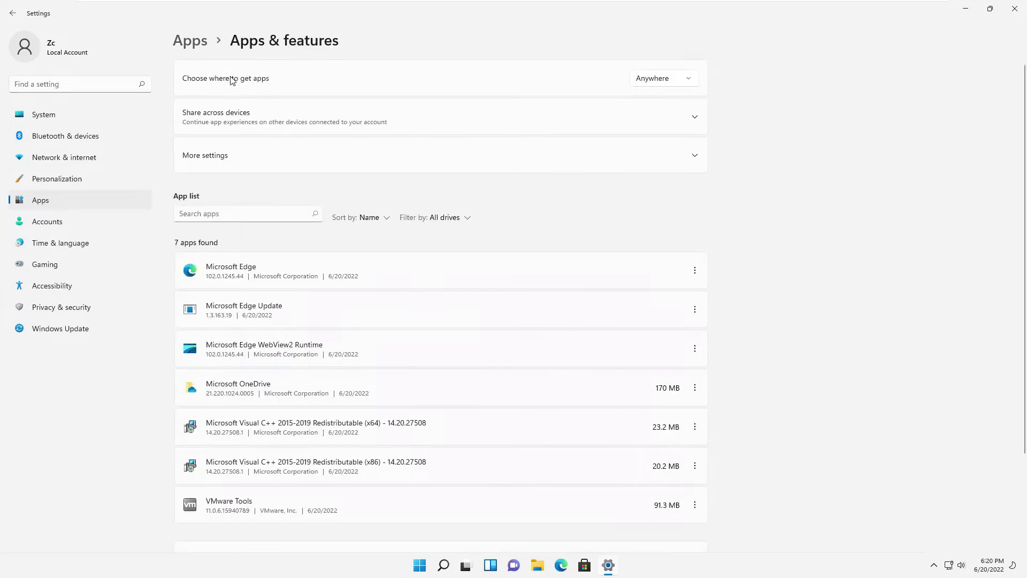
scroll(506, 287, down, 6)
scroll(507, 287, down, 7)
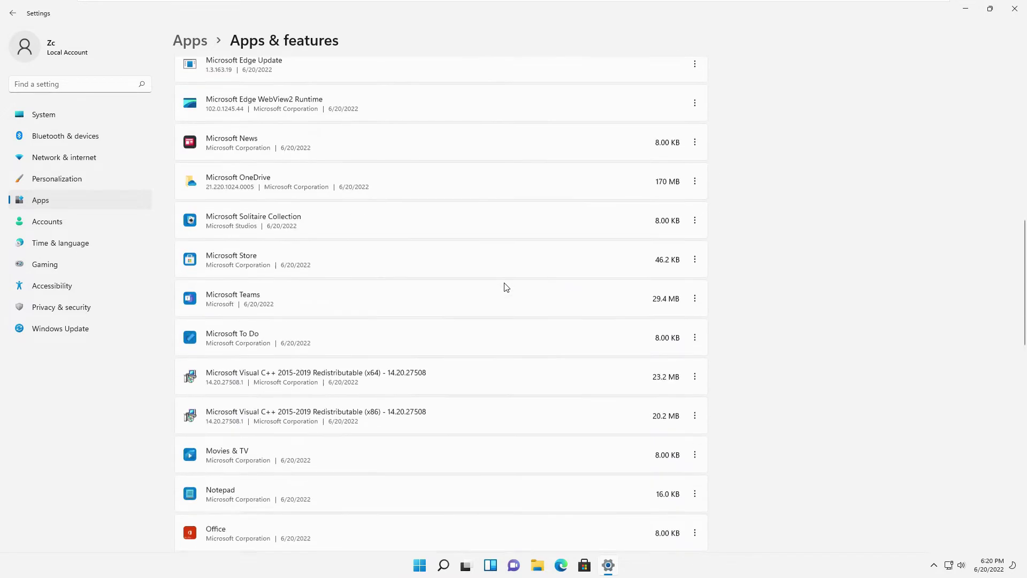
scroll(506, 287, down, 12)
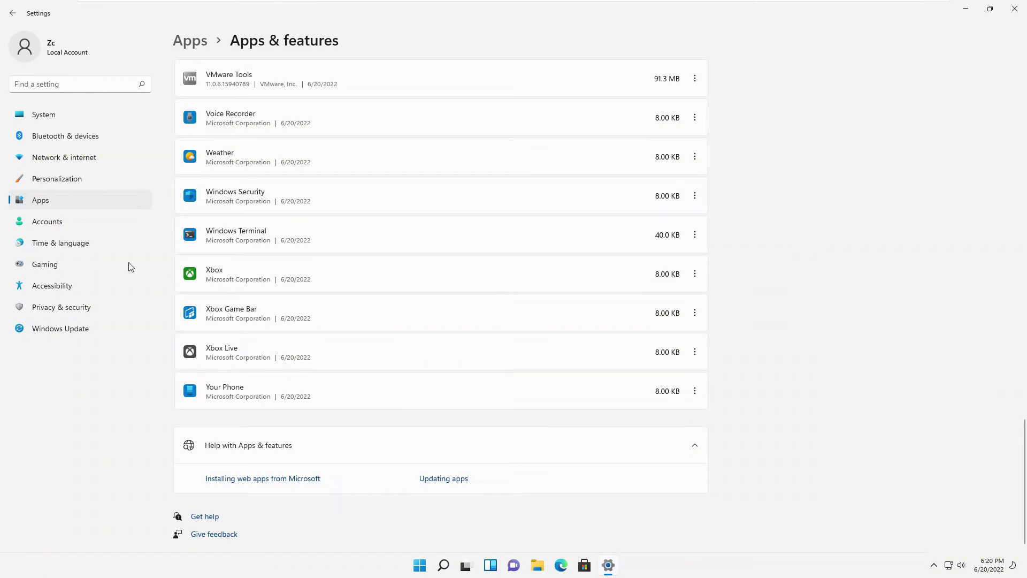
click(146, 206)
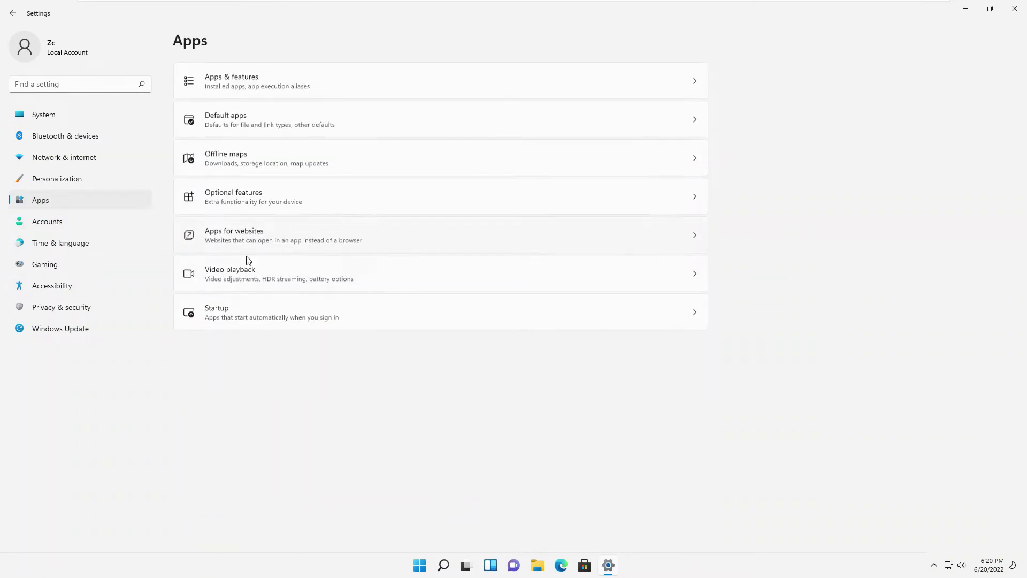
click(230, 304)
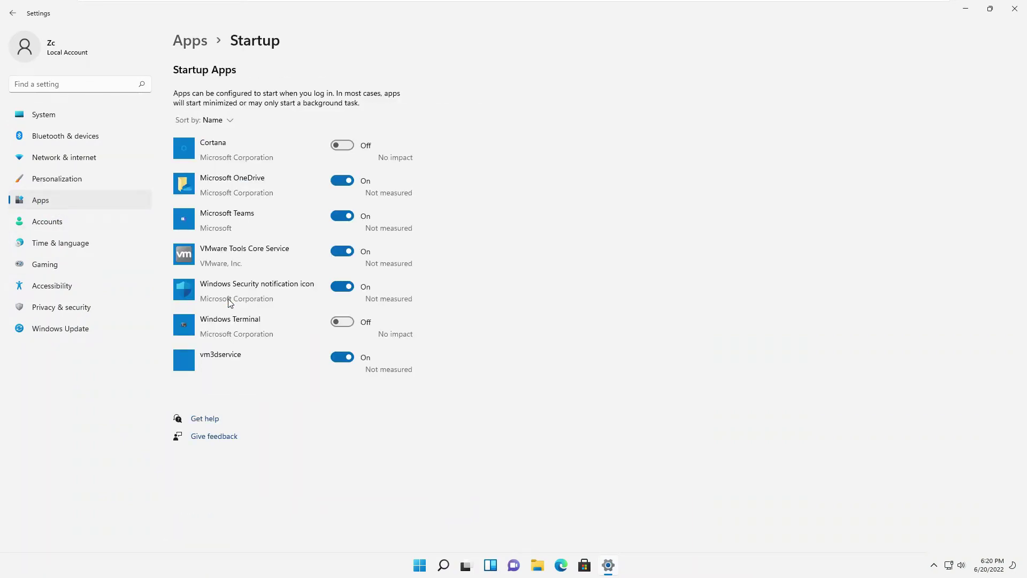
Look through the Accounts, Time & language, Gaming, Accessibility and Privacy & security settings.
click(34, 221)
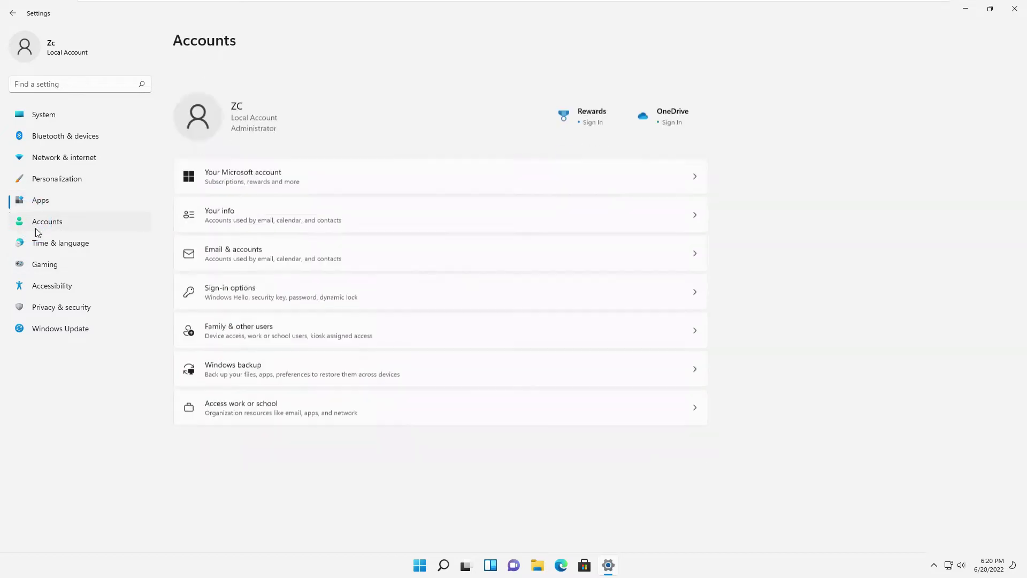
click(46, 244)
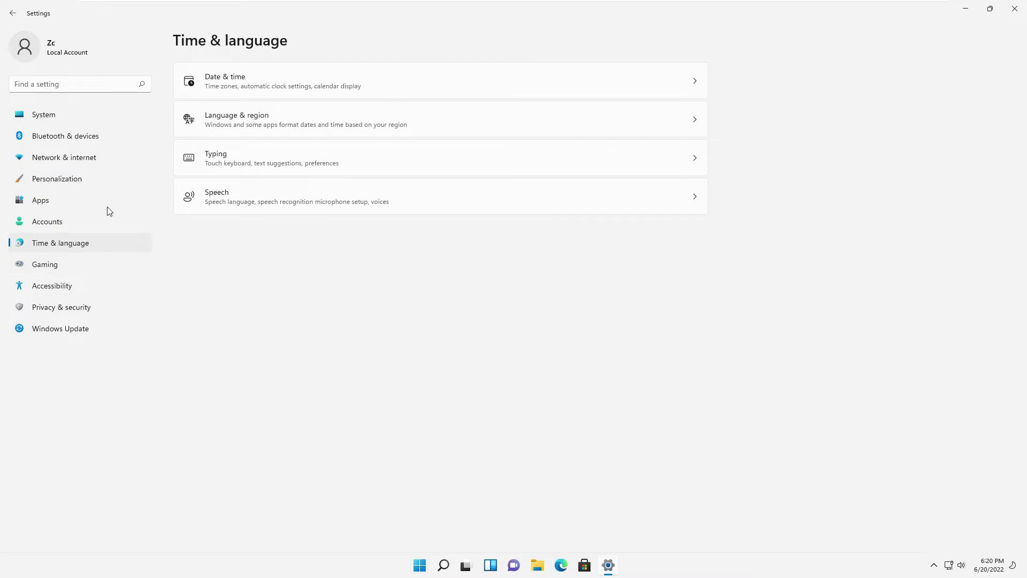
click(101, 273)
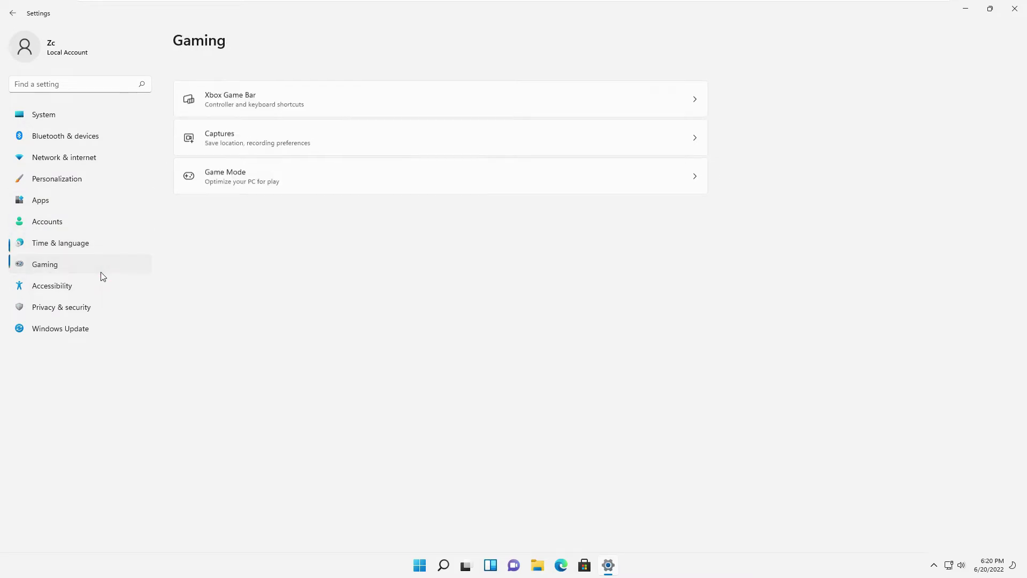
click(101, 291)
scroll(278, 300, down, 3)
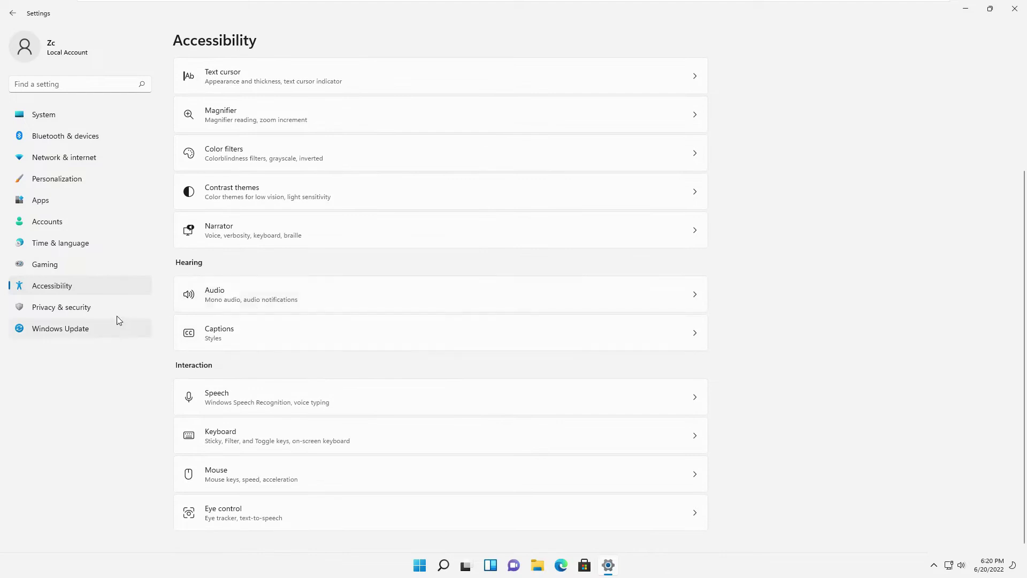
click(117, 303)
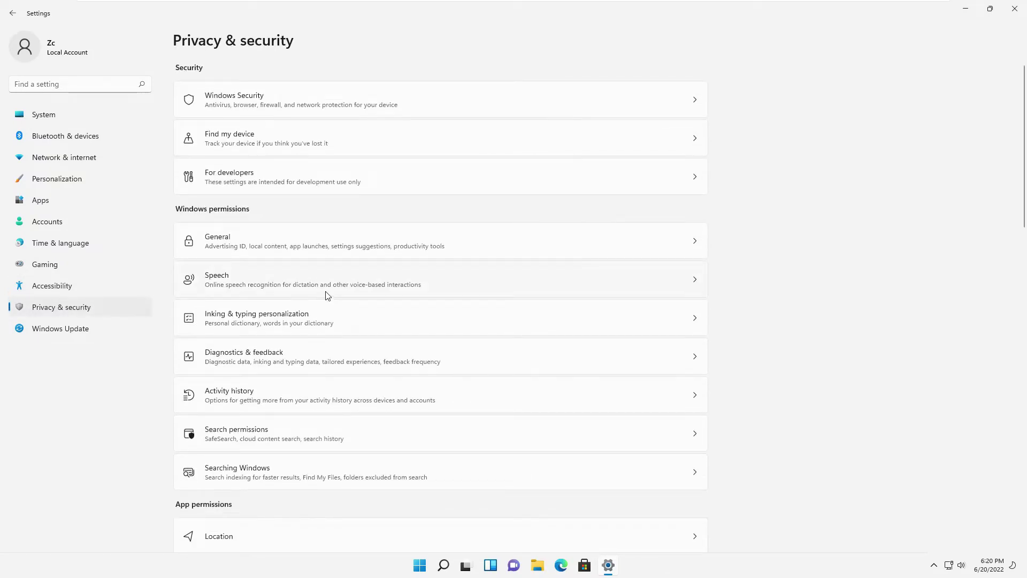
Look through the remaining Privacy & security settings and the Windows Update page, and minimize Settings.
scroll(327, 296, down, 10)
scroll(328, 296, down, 5)
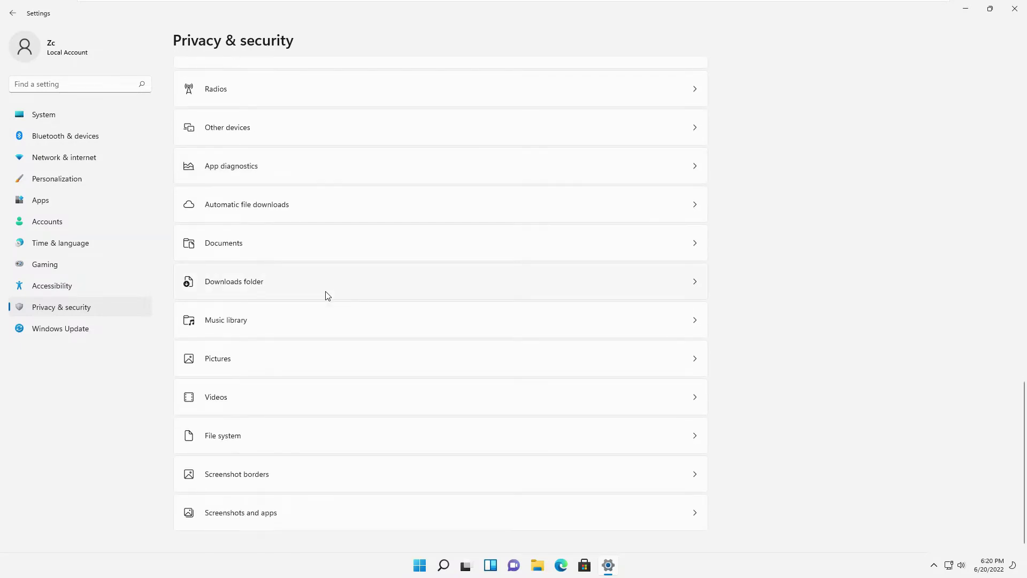
click(81, 329)
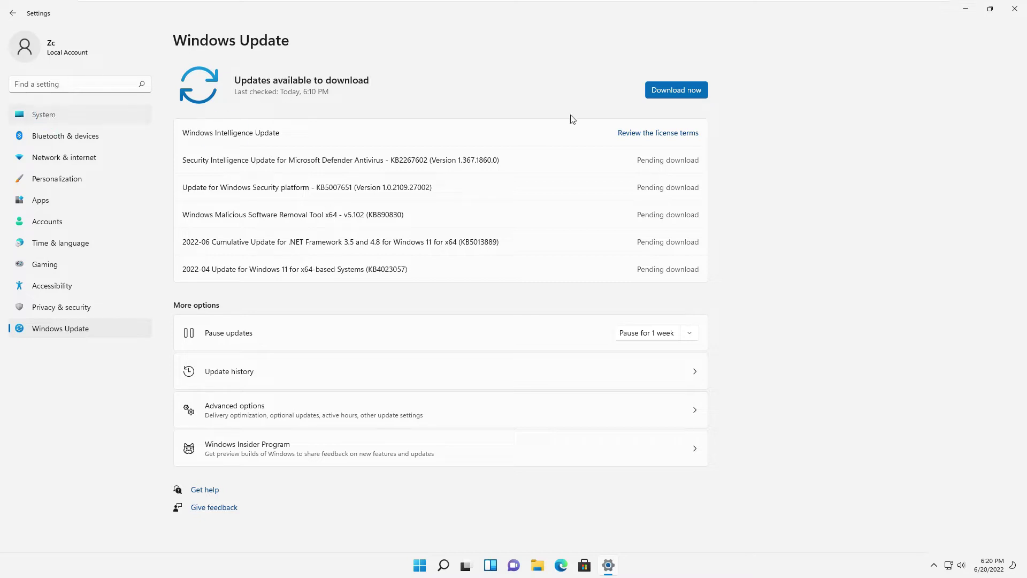
click(43, 115)
click(966, 8)
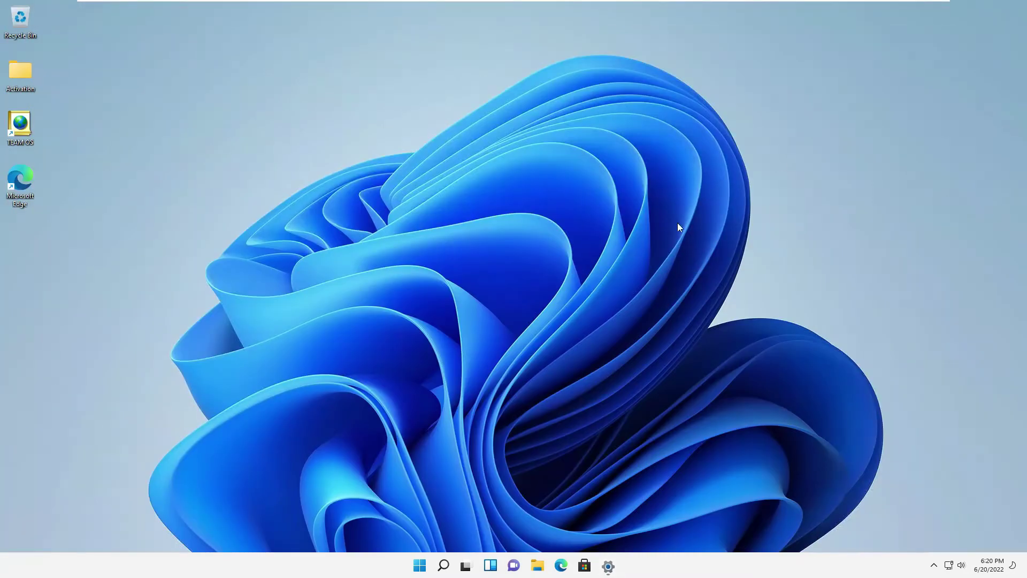
Open Microsoft Store in a maximized window and browse its Home and Gaming pages.
click(585, 566)
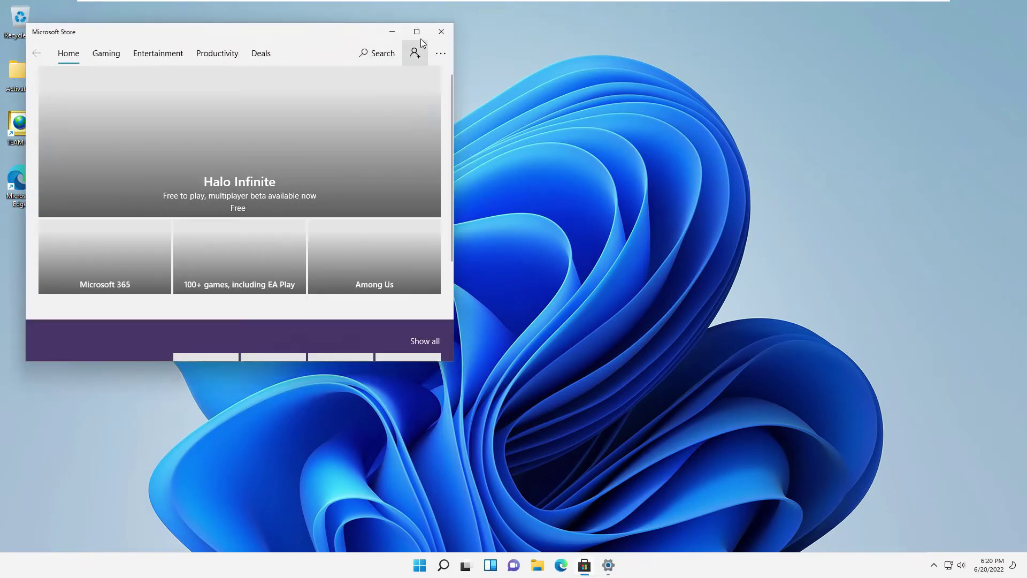
click(417, 31)
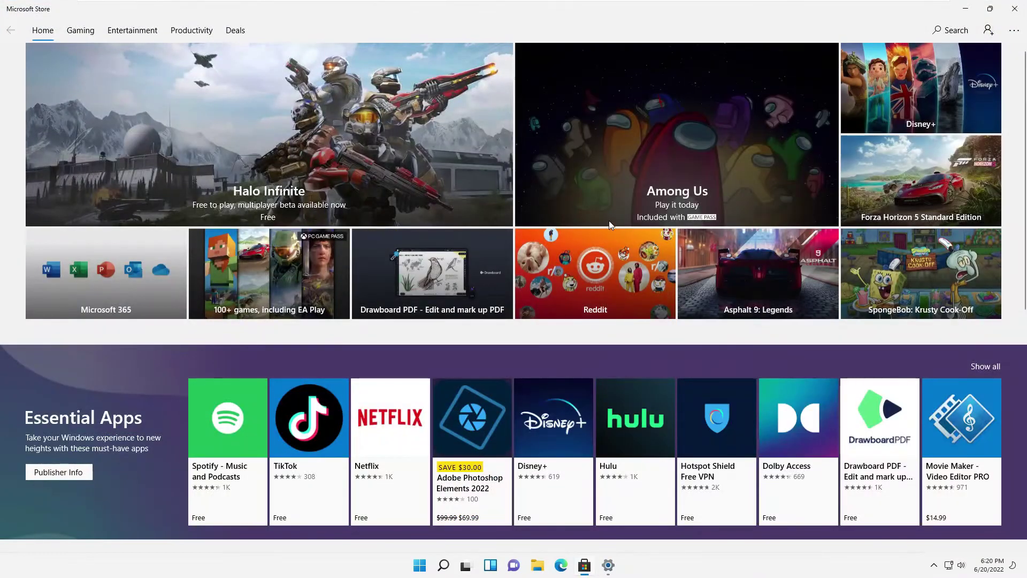
scroll(608, 220, down, 5)
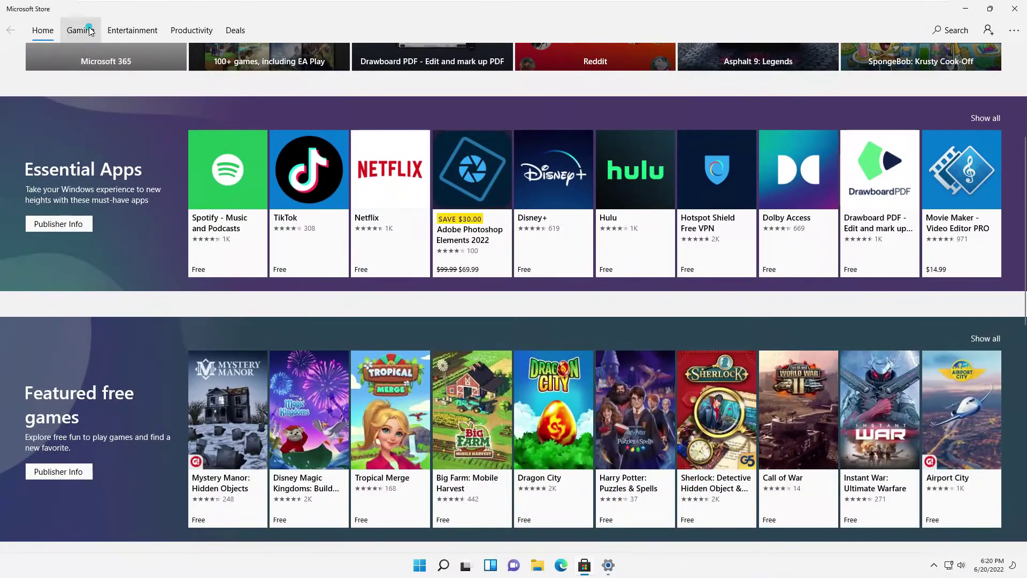
click(90, 32)
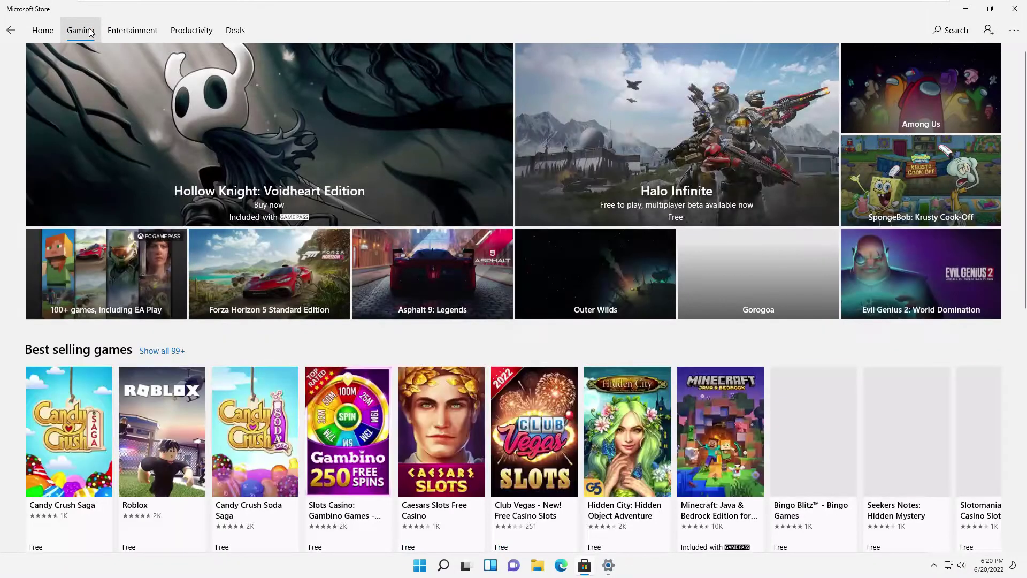
scroll(174, 185, down, 5)
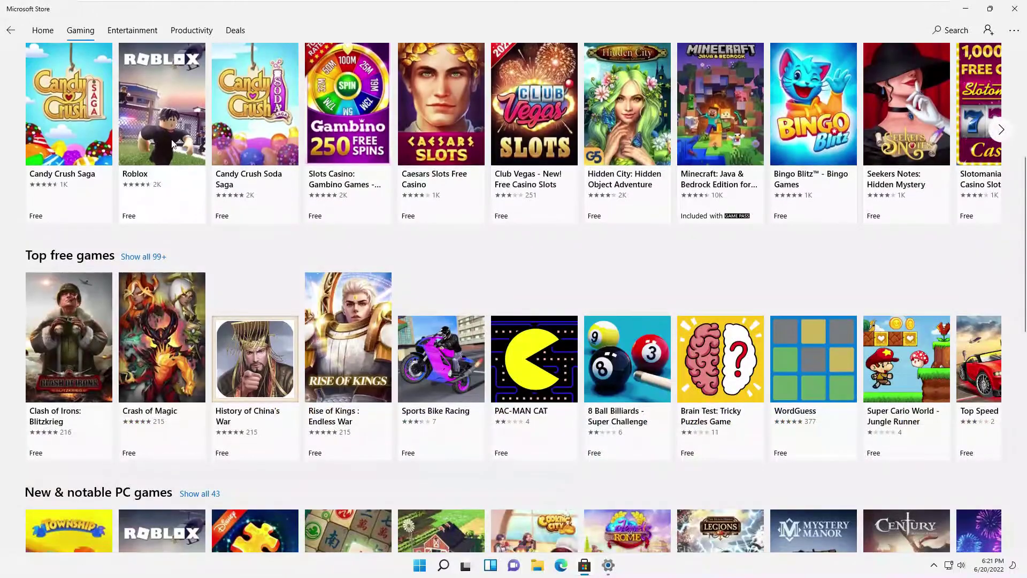
Browse the store's Entertainment, Productivity and Deals pages, and minimize the store window.
click(153, 30)
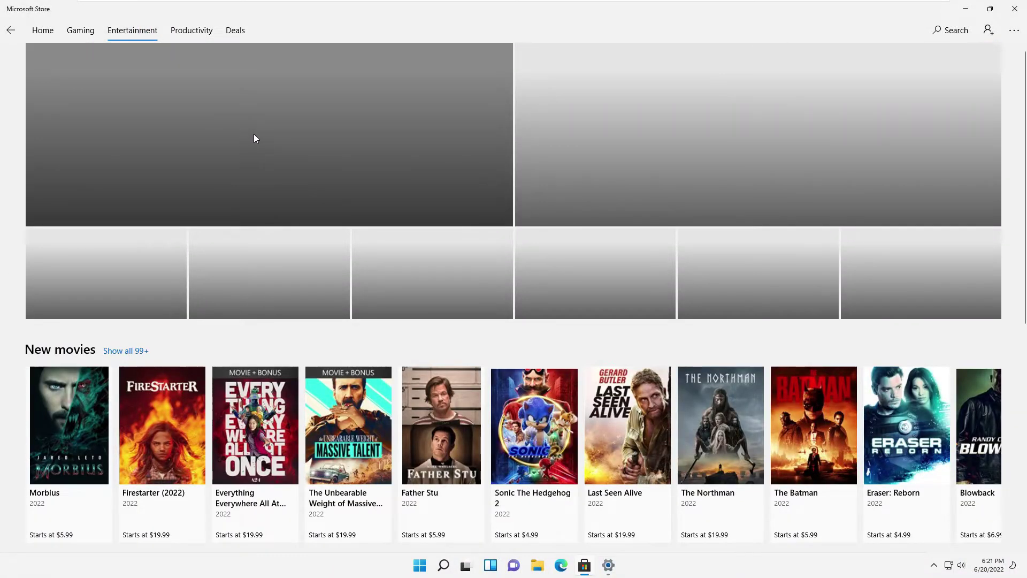
scroll(336, 131, down, 5)
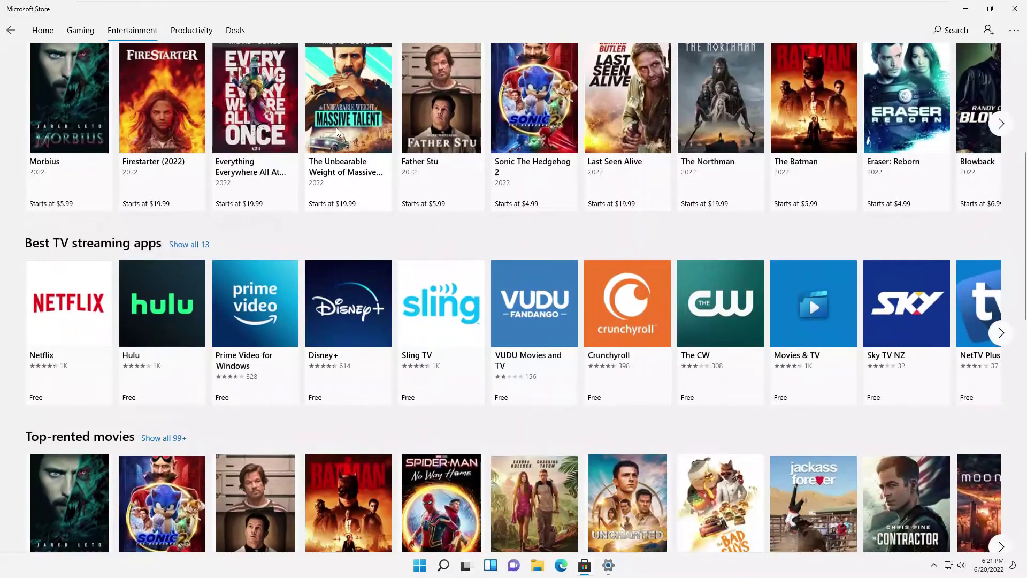
click(185, 34)
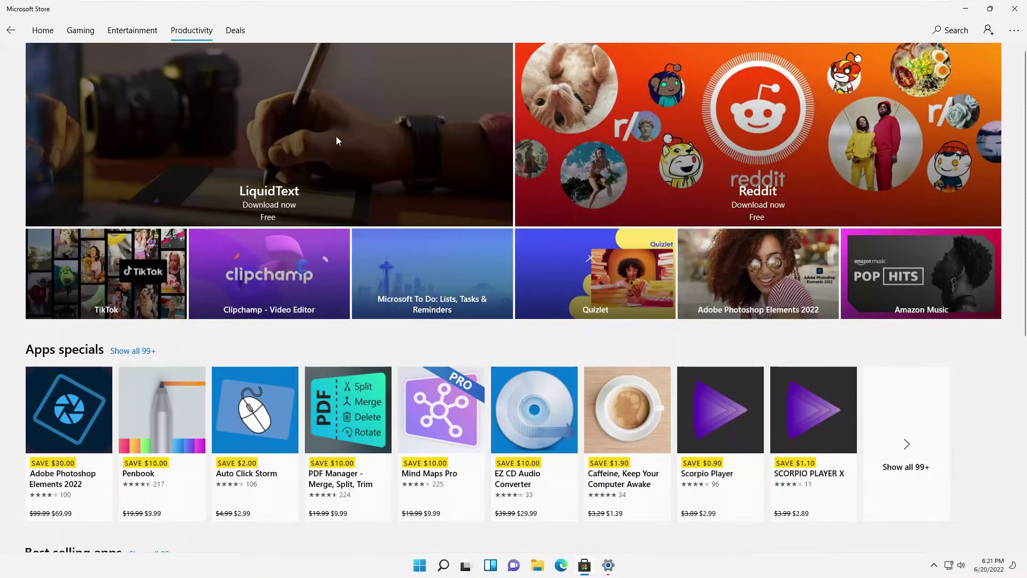
scroll(337, 135, down, 2)
scroll(338, 136, down, 4)
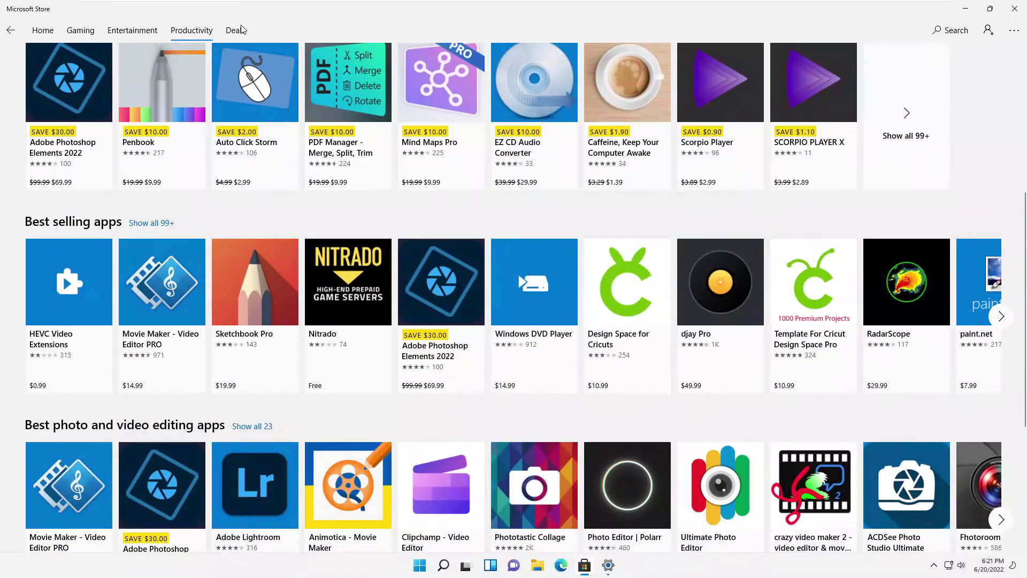
click(237, 32)
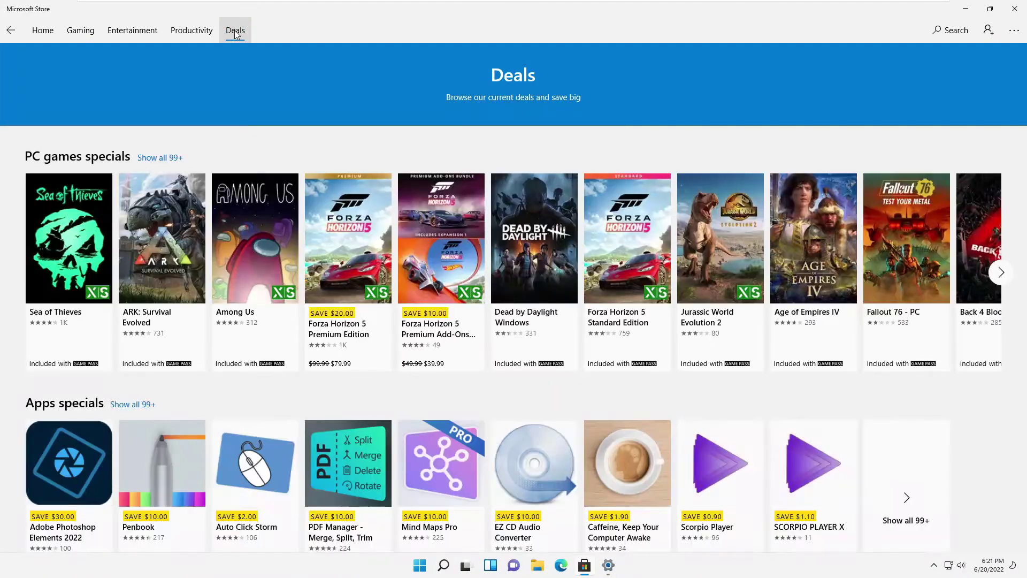
scroll(358, 137, down, 5)
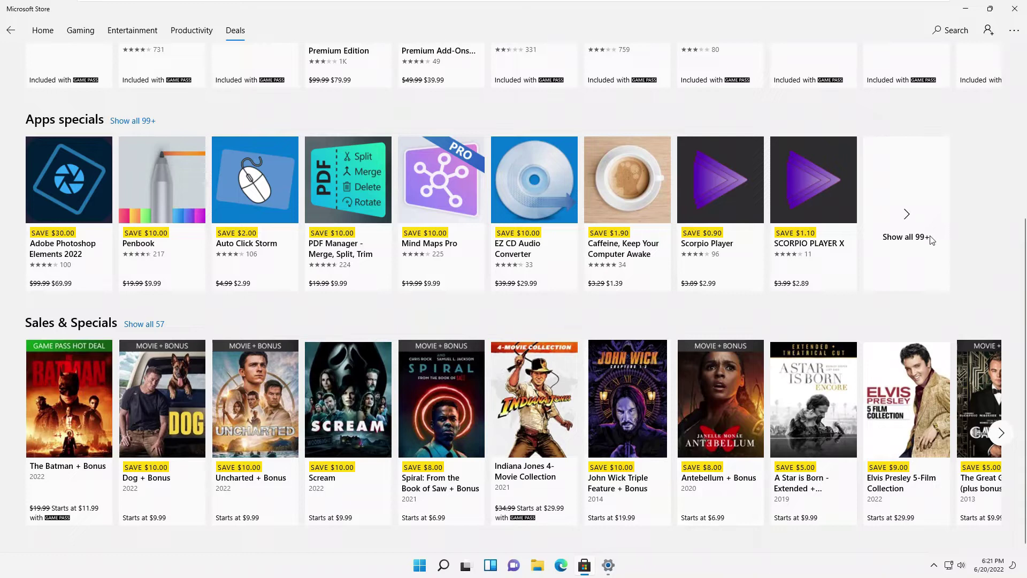
click(969, 10)
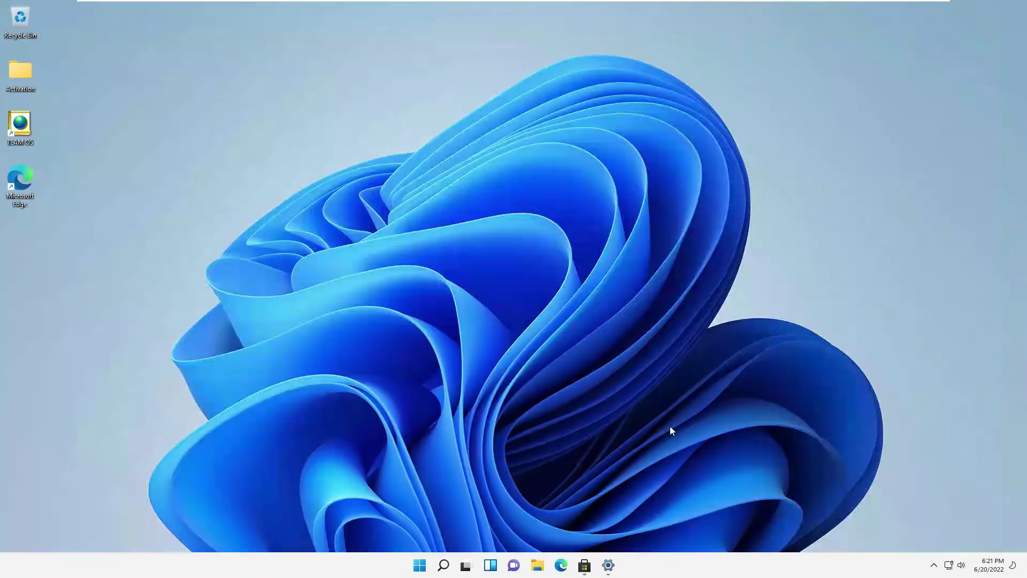
Search for Task Manager, open it in the detailed view and maximize its window.
click(419, 565)
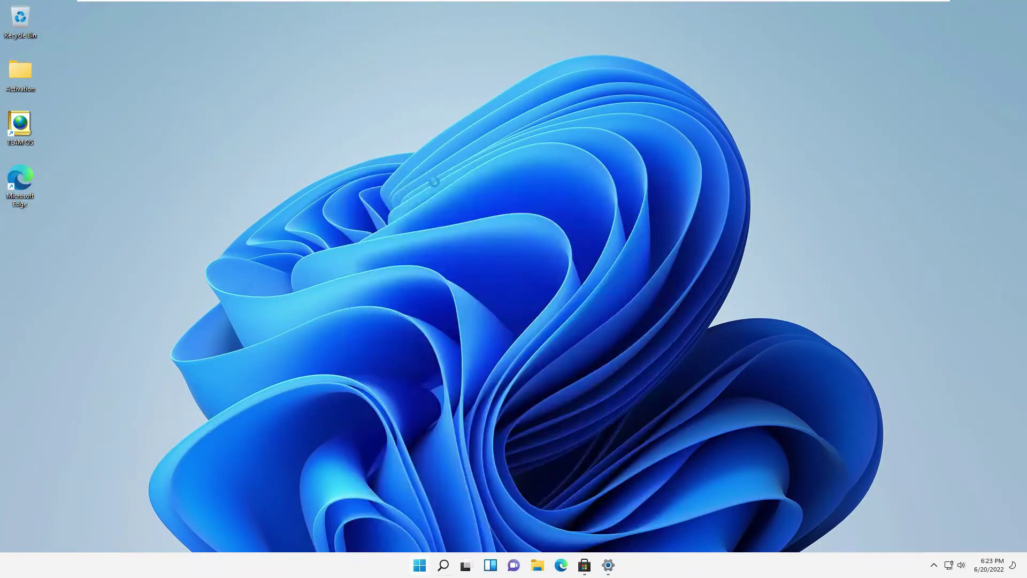
key(super+s)
text(tas)
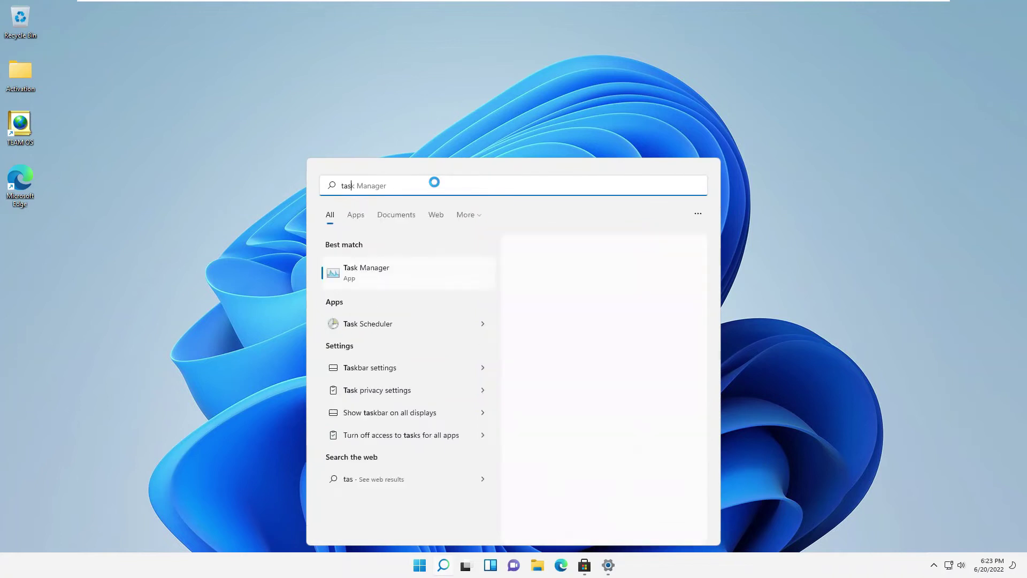
click(387, 266)
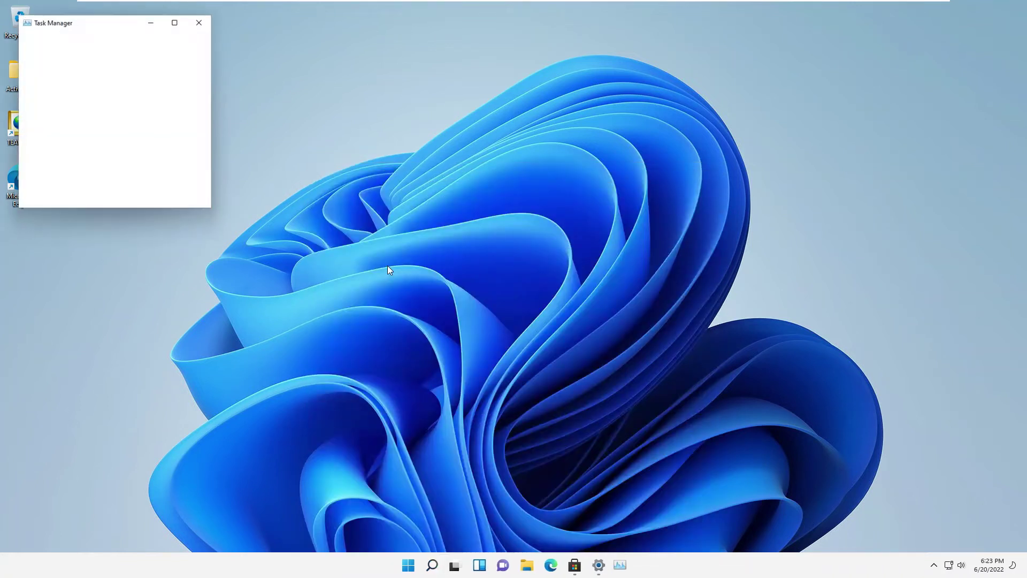
click(178, 22)
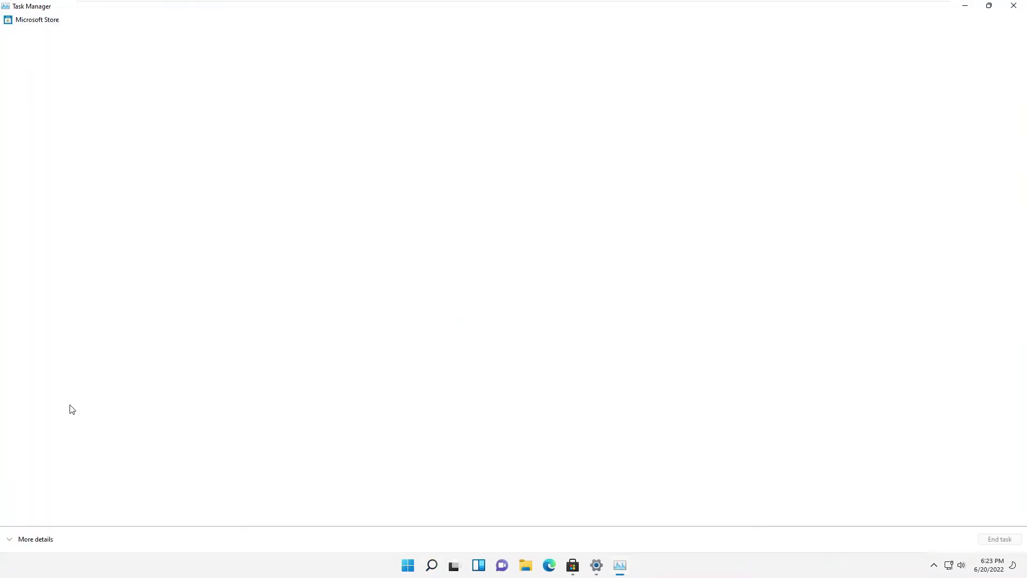
click(16, 539)
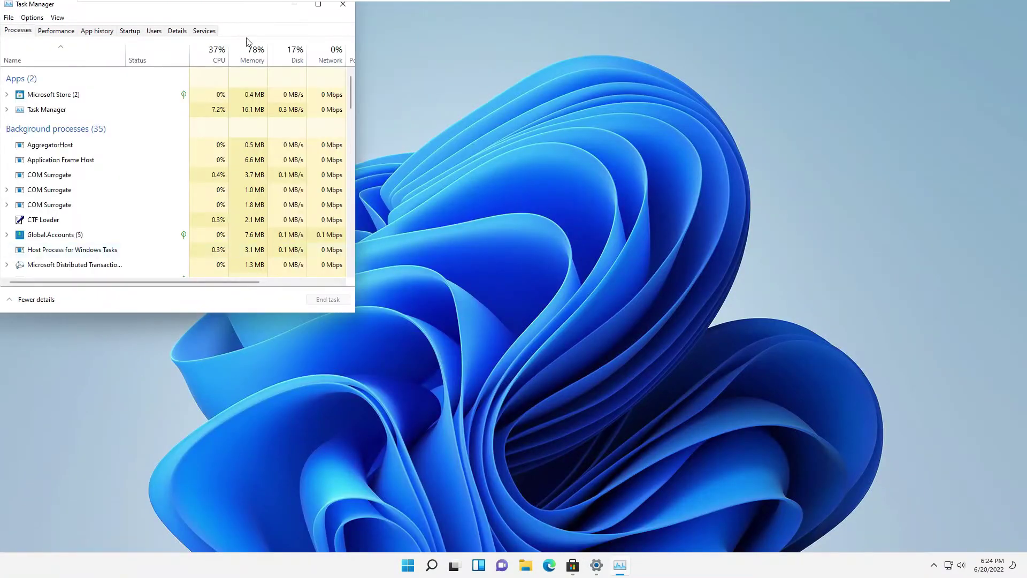
click(318, 5)
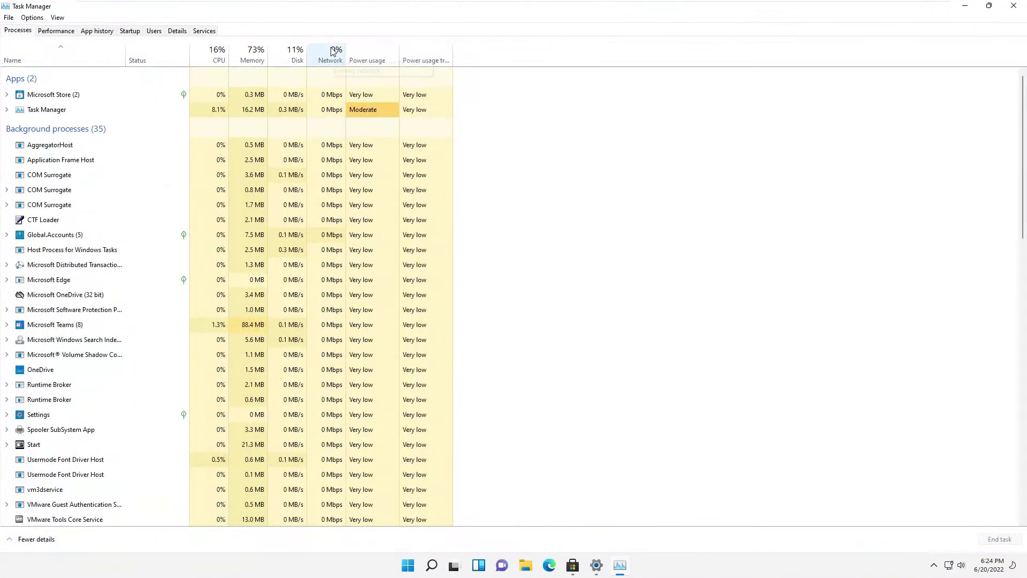
Sort the running processes by CPU, memory and name, and examine the list of background and Windows processes.
click(219, 52)
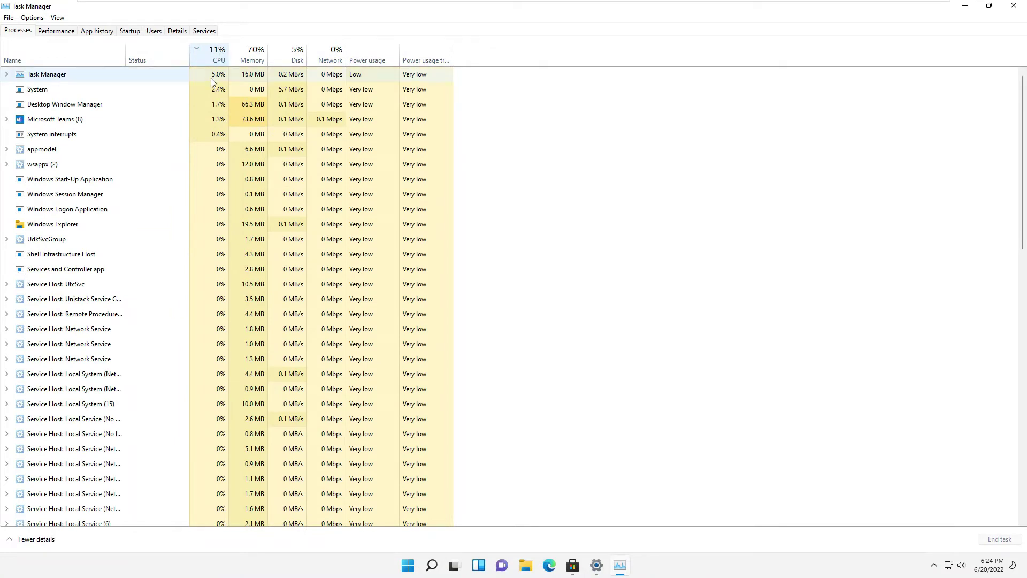
click(250, 51)
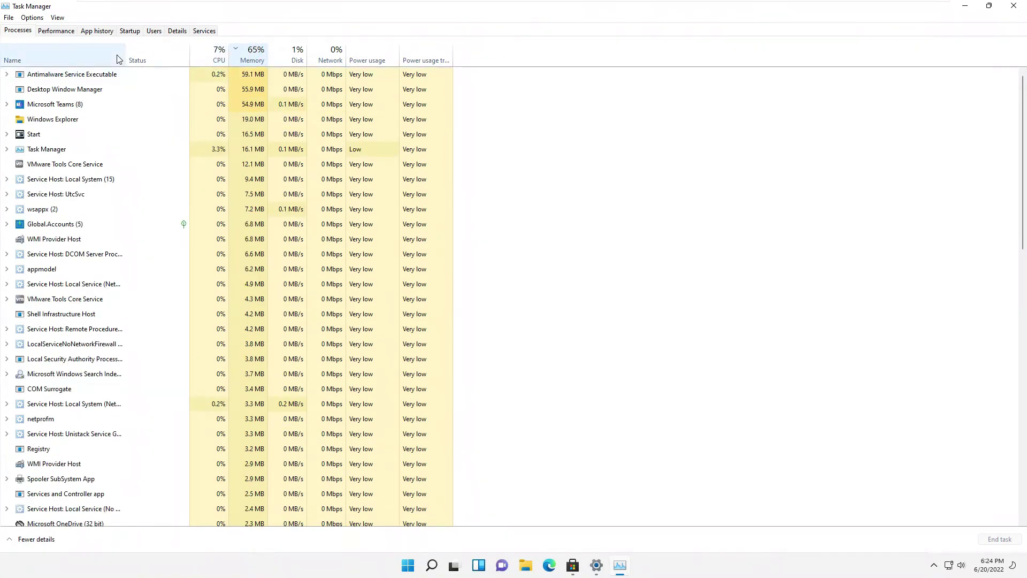
click(21, 58)
scroll(173, 198, down, 1)
scroll(172, 198, down, 8)
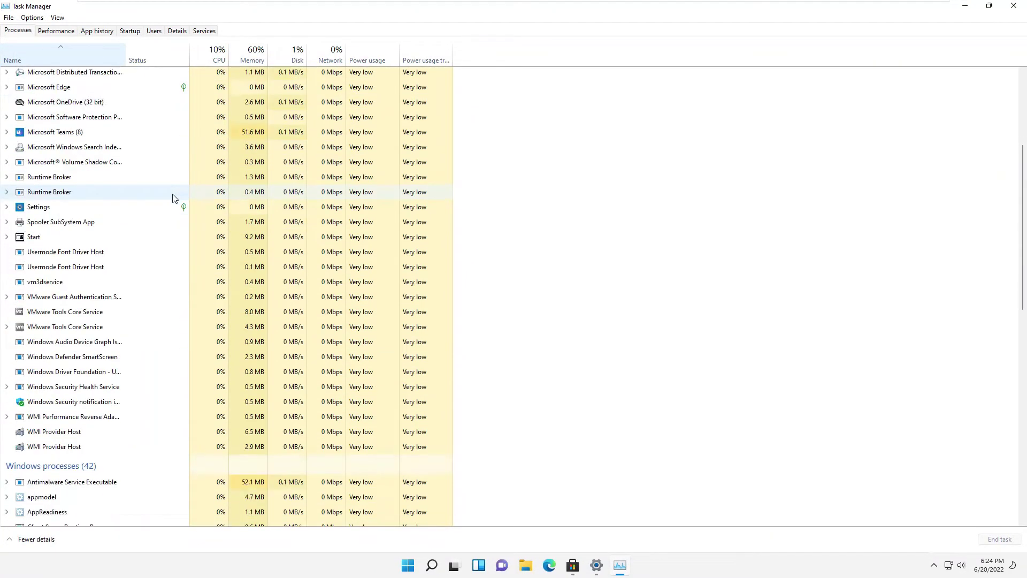
scroll(173, 198, down, 8)
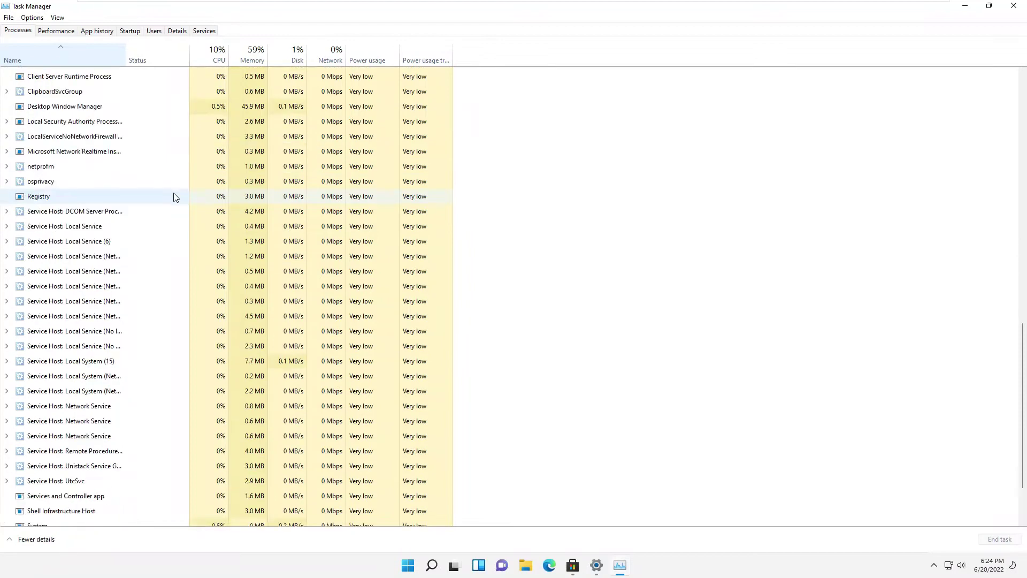
Examine the CPU, memory, Disk 0 and Ethernet performance graphs.
click(56, 31)
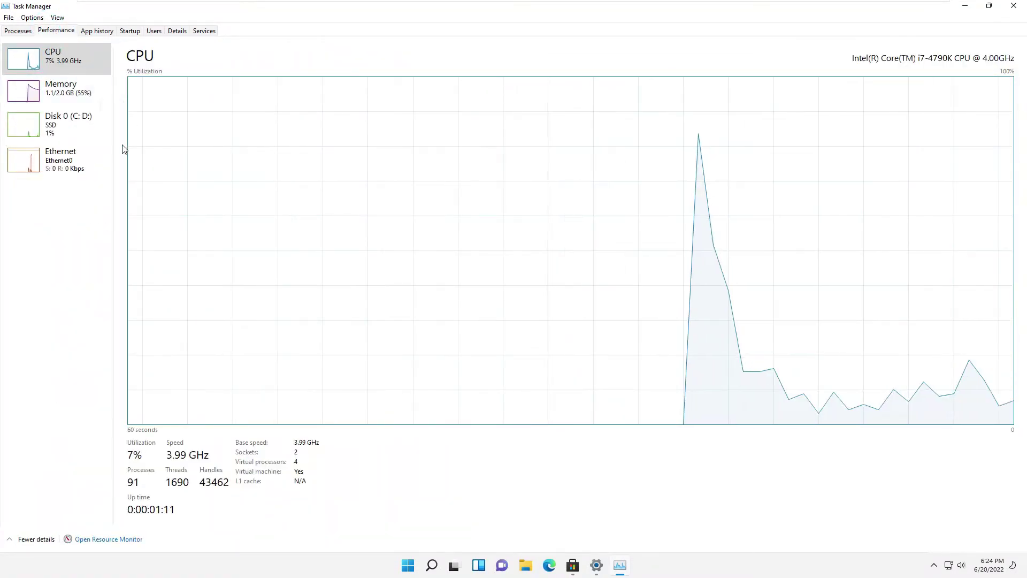
click(94, 84)
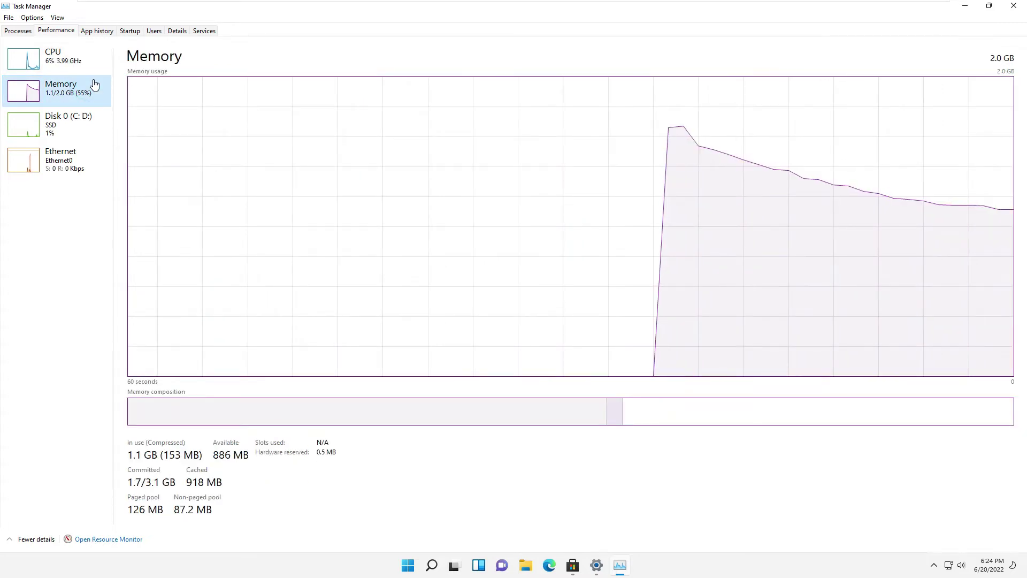
click(82, 127)
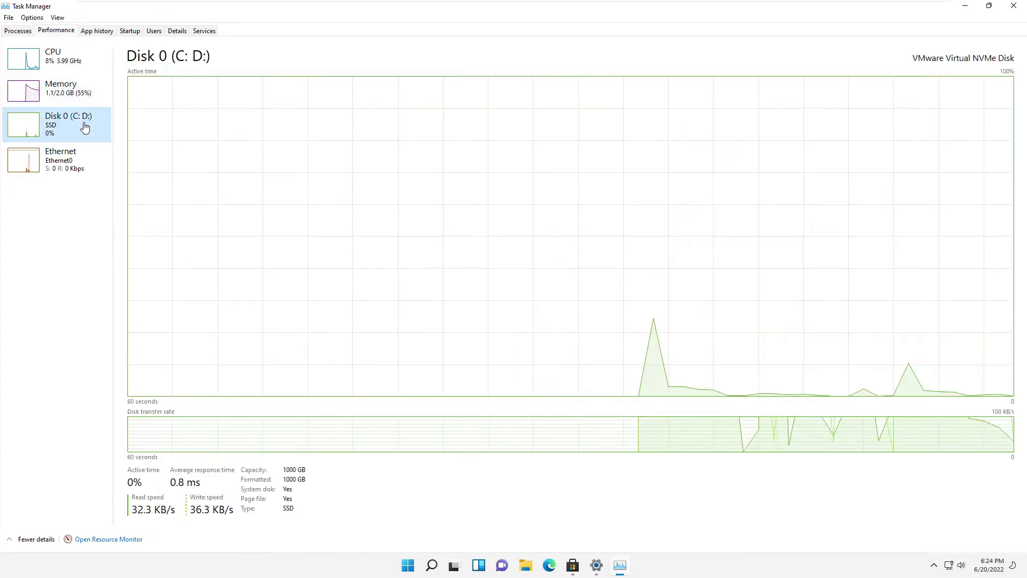
click(77, 167)
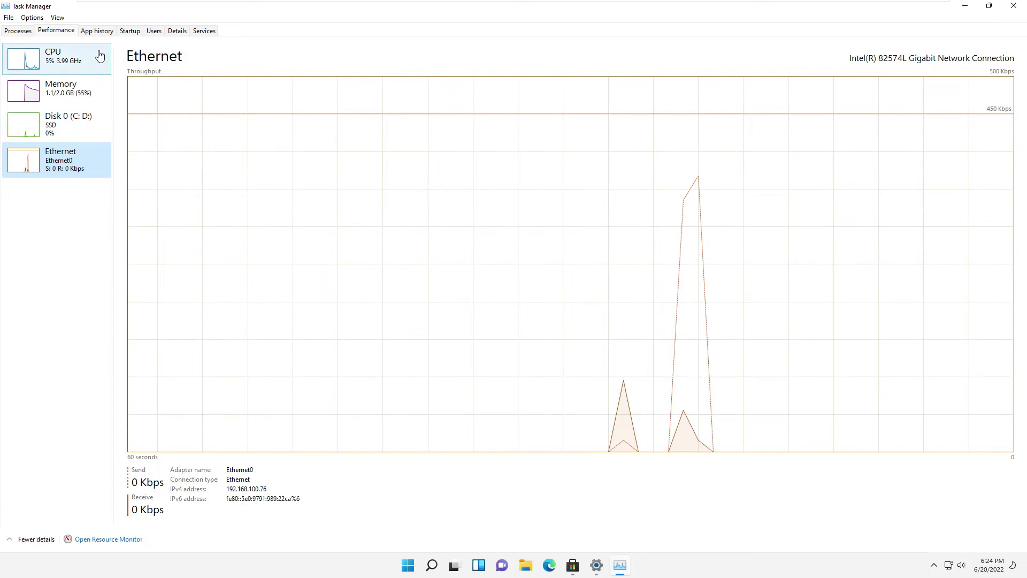
Review the app history, the startup programs and the signed-in user's expanded process list.
click(99, 31)
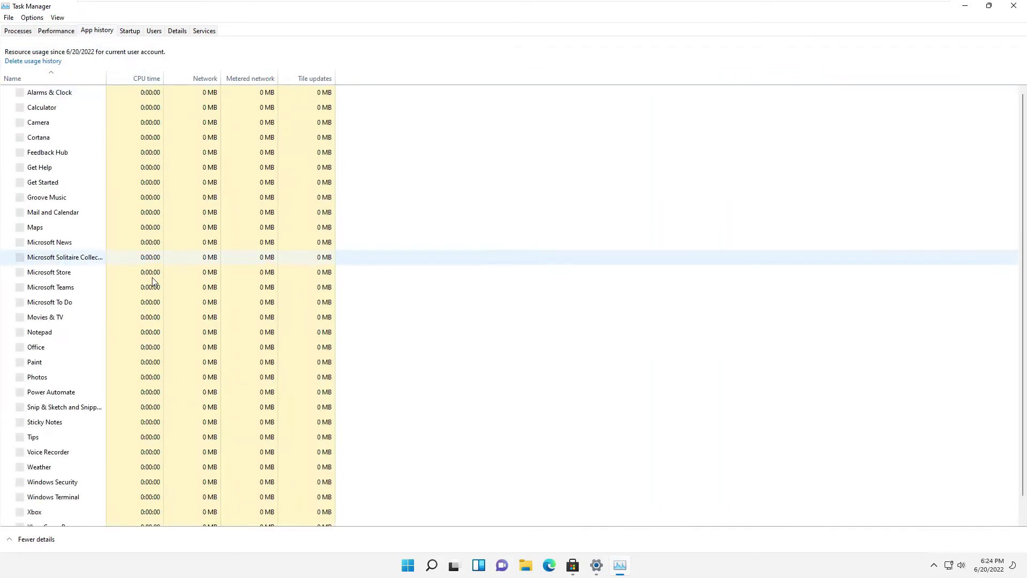
scroll(154, 278, down, 2)
click(132, 31)
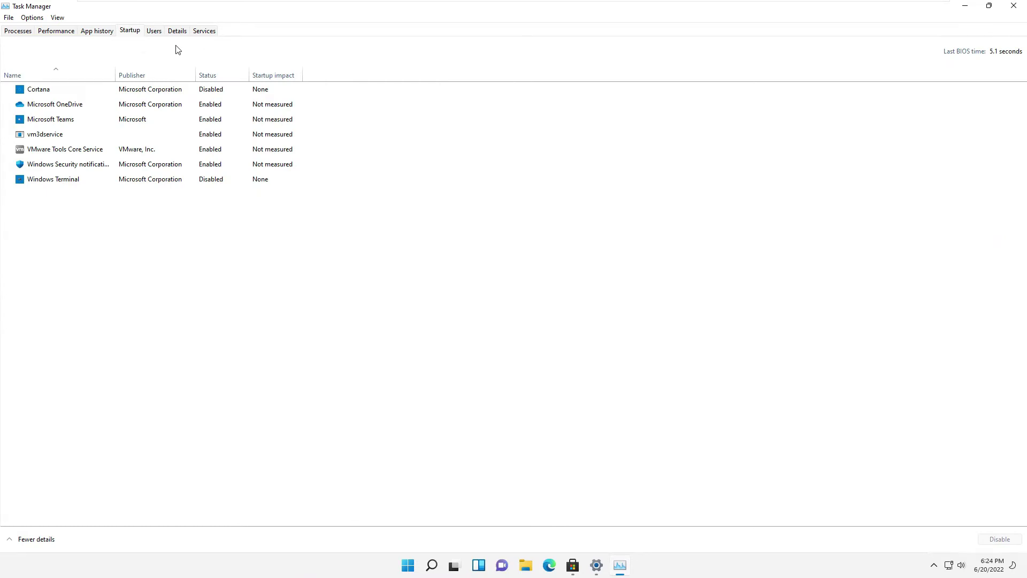
click(158, 32)
click(13, 78)
click(7, 75)
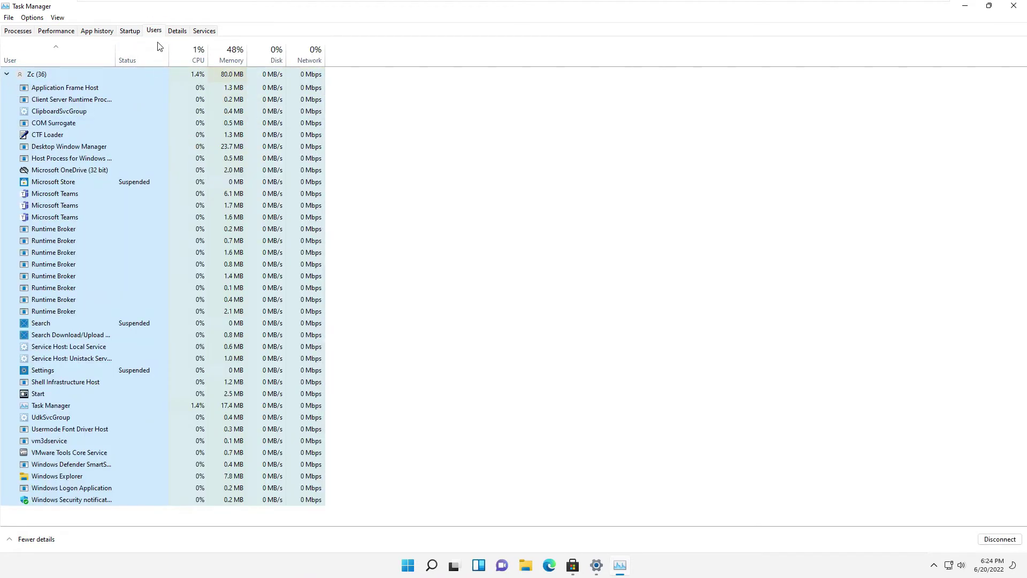
Look through the complete lists of process details and services in Task Manager.
click(178, 31)
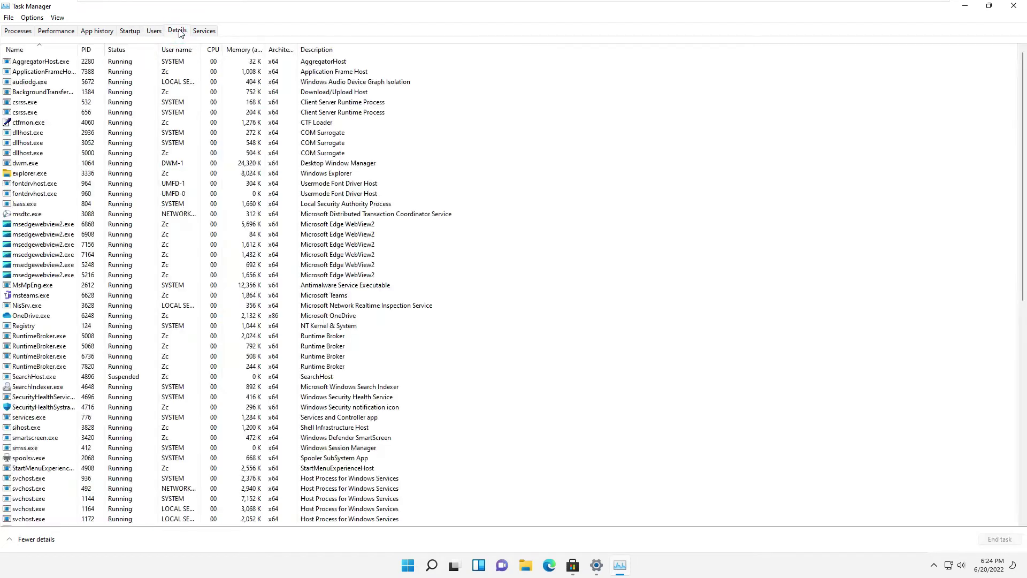
scroll(177, 212, down, 15)
scroll(176, 211, down, 2)
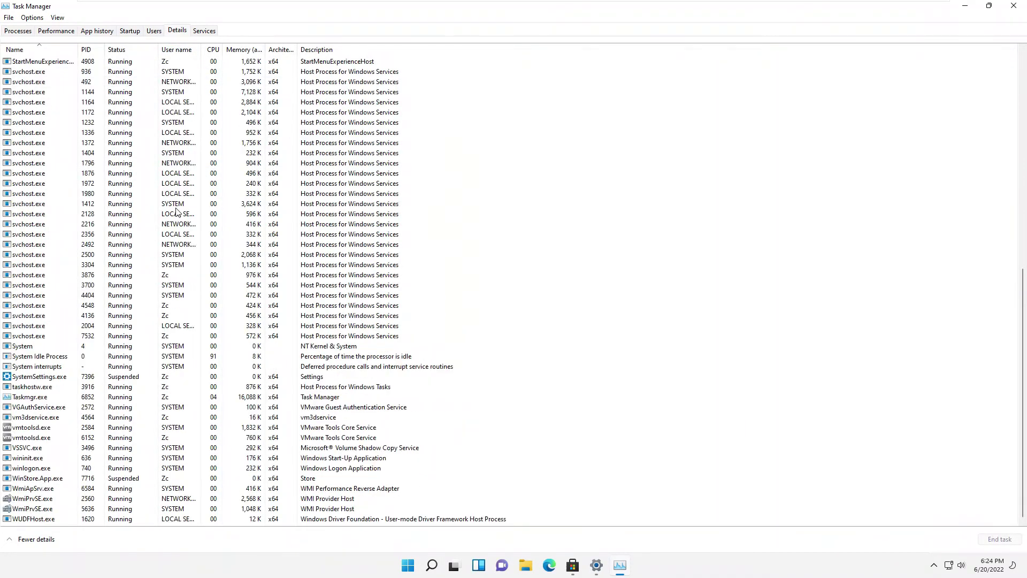
click(203, 31)
scroll(260, 193, down, 20)
scroll(263, 220, down, 20)
scroll(264, 220, down, 20)
Check the memory usage graph and memory composition again in the performance view.
click(56, 31)
click(68, 94)
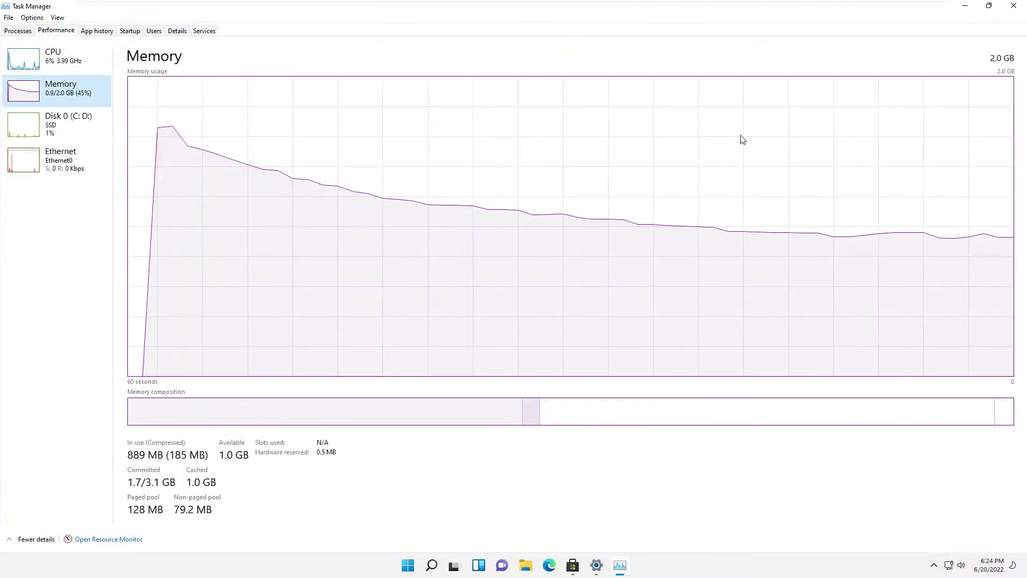
Restore the Task Manager window to a smaller size and place a File Explorer window beside it.
click(988, 6)
drag(251, 15, 248, 128)
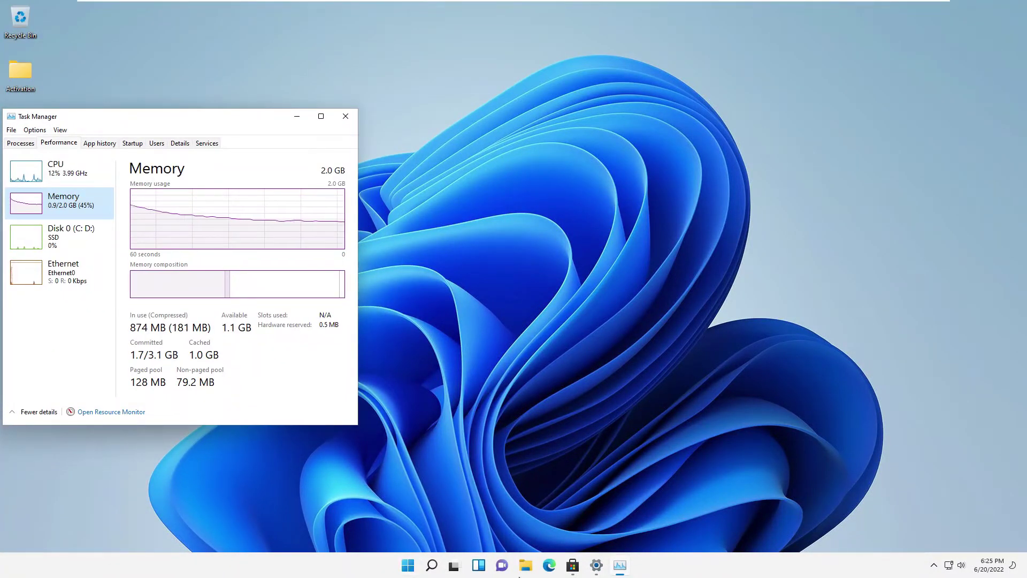
click(532, 570)
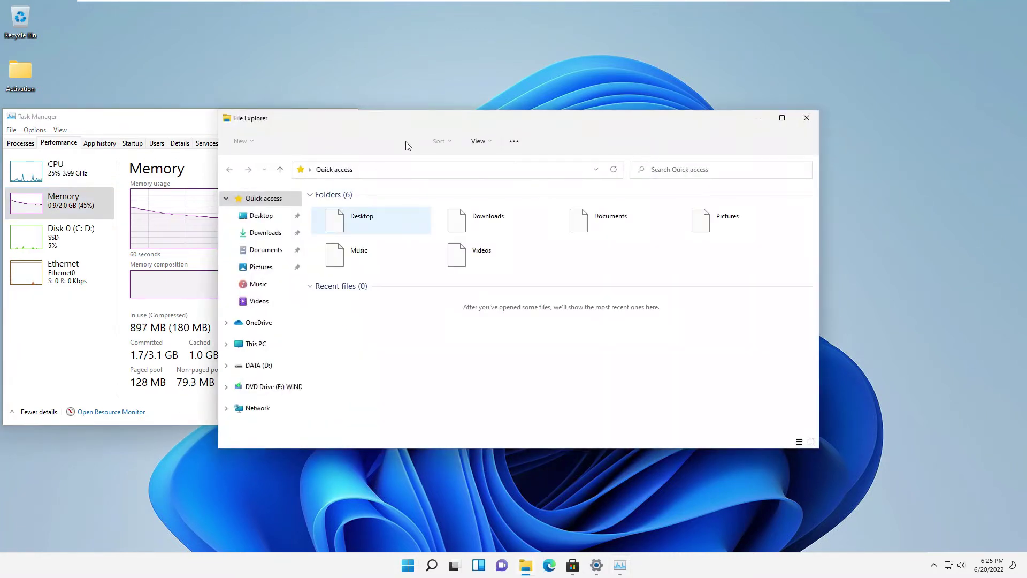
drag(420, 126, 552, 118)
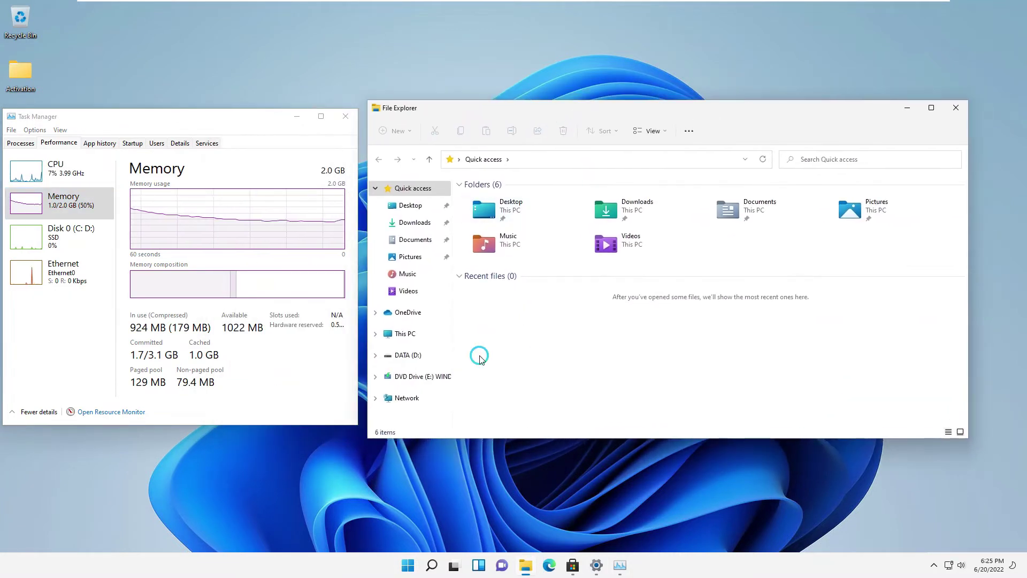
Mount the Adobe Master Collection 2022 image from DATA (D:), run autoplay with permission granted, and start the installer.
click(406, 355)
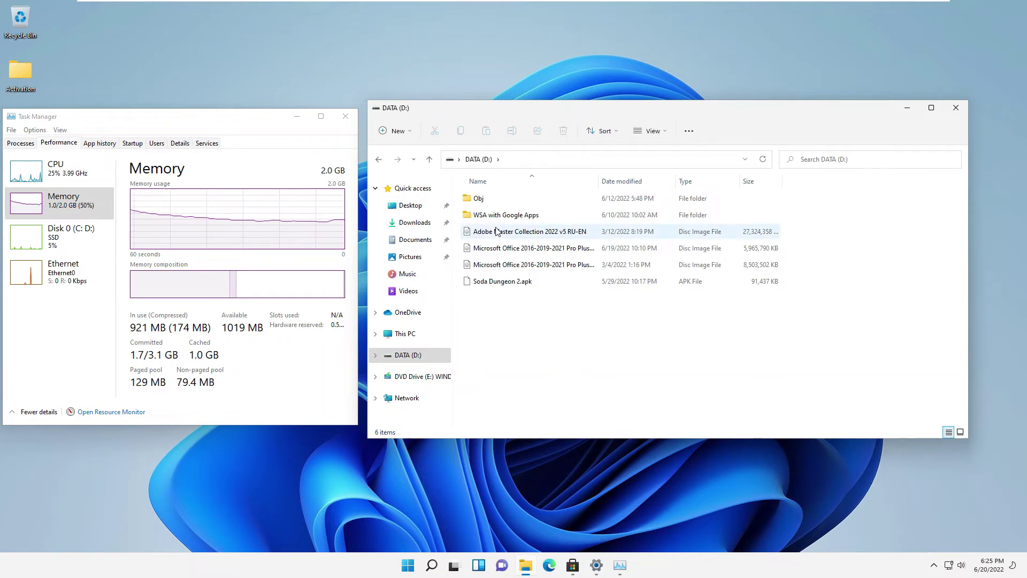
click(497, 231)
double_click(497, 232)
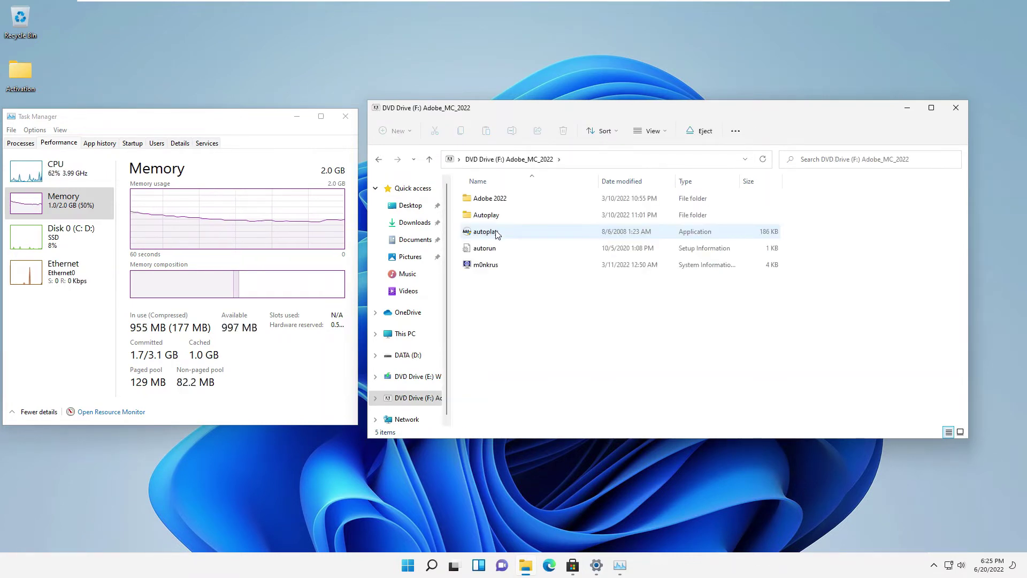
double_click(497, 234)
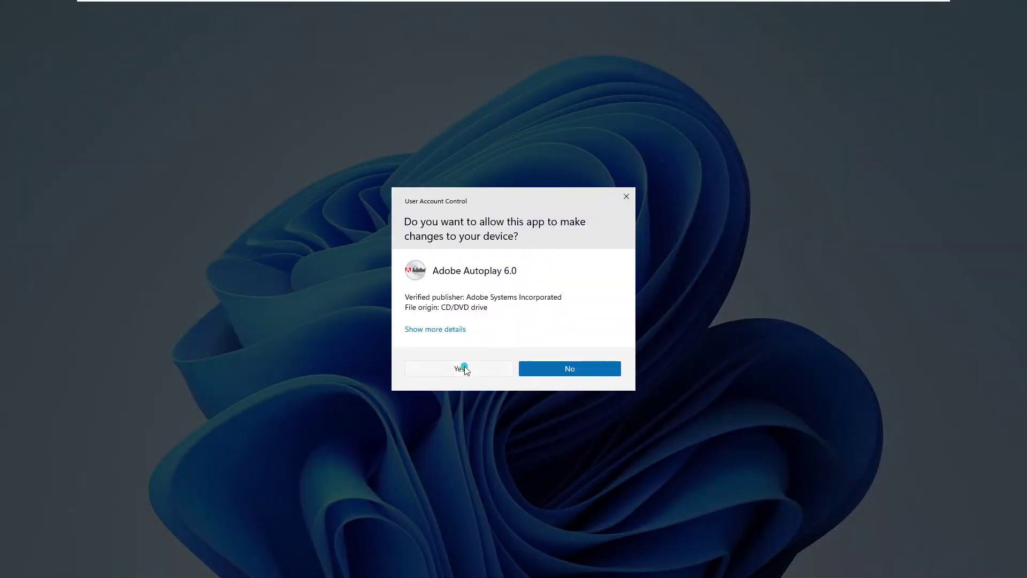
click(461, 368)
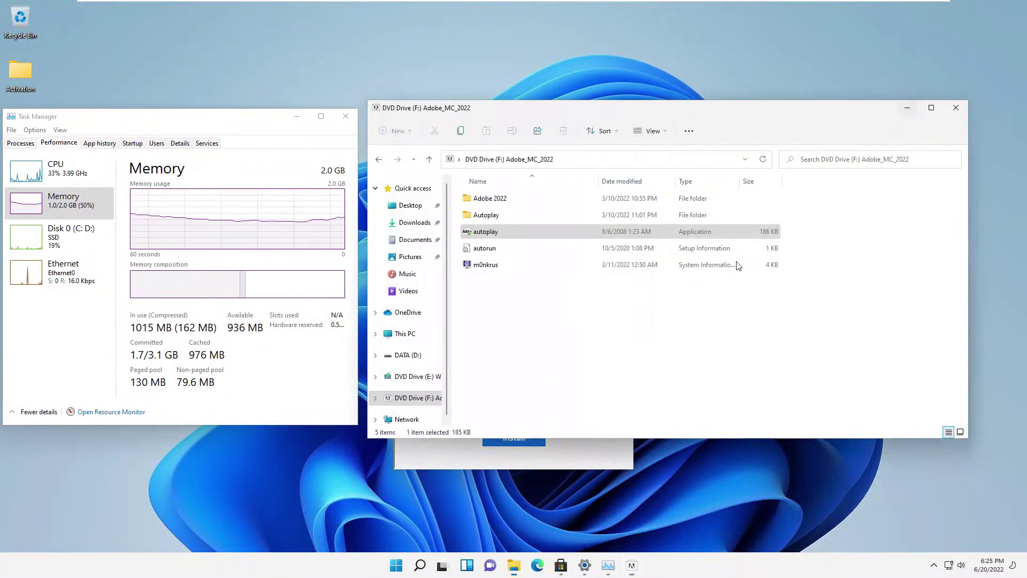
click(507, 461)
click(512, 438)
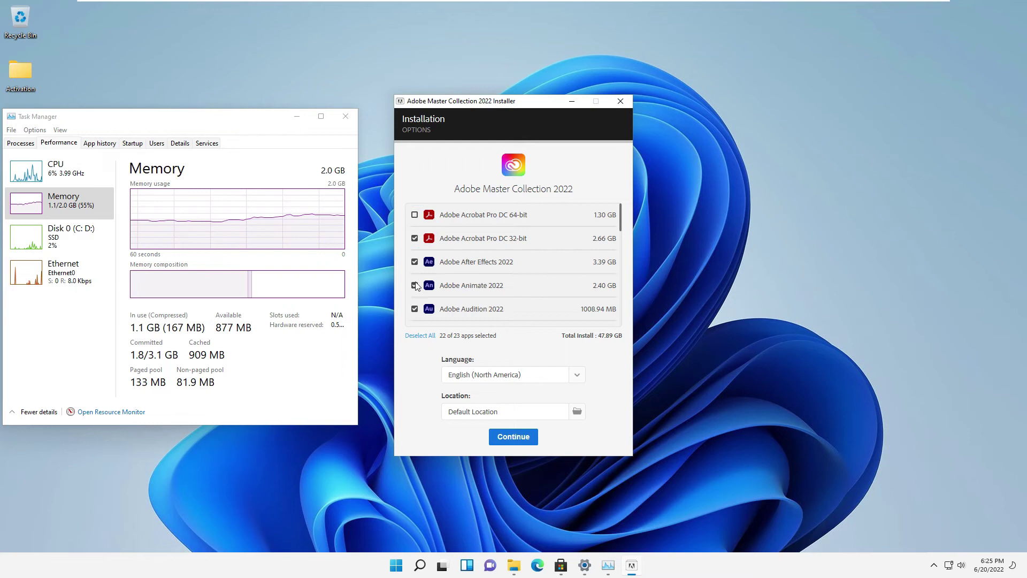
Install only Adobe Acrobat Pro DC 64-bit and Adobe Photoshop 2022 in English (North America) at the default location.
click(432, 336)
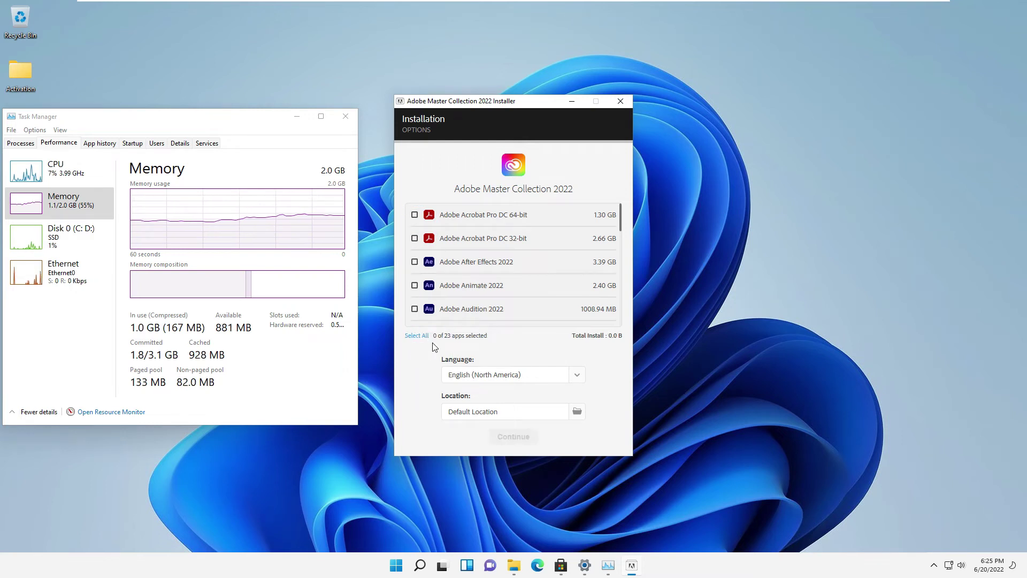
click(417, 216)
scroll(419, 256, down, 5)
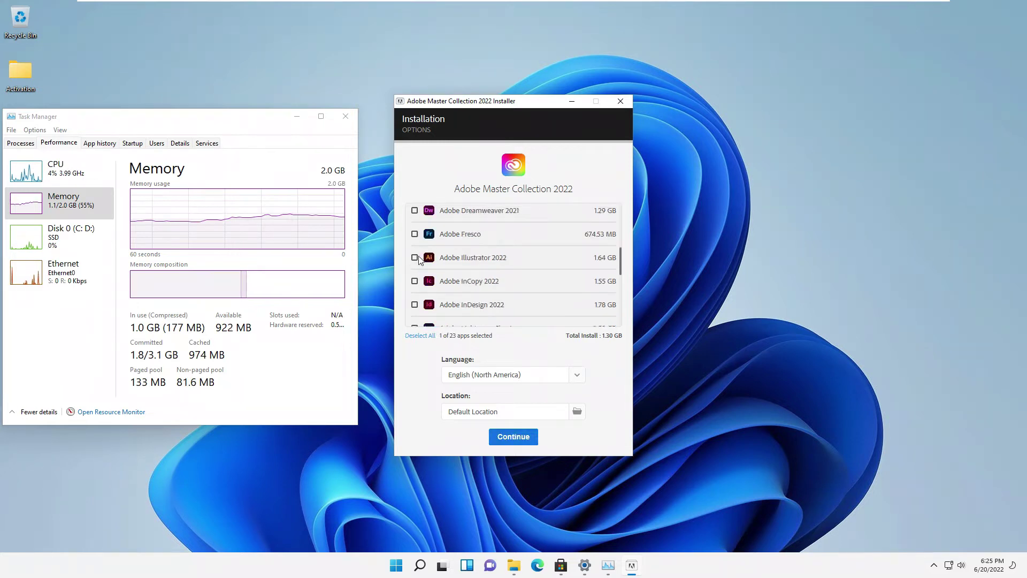
click(414, 248)
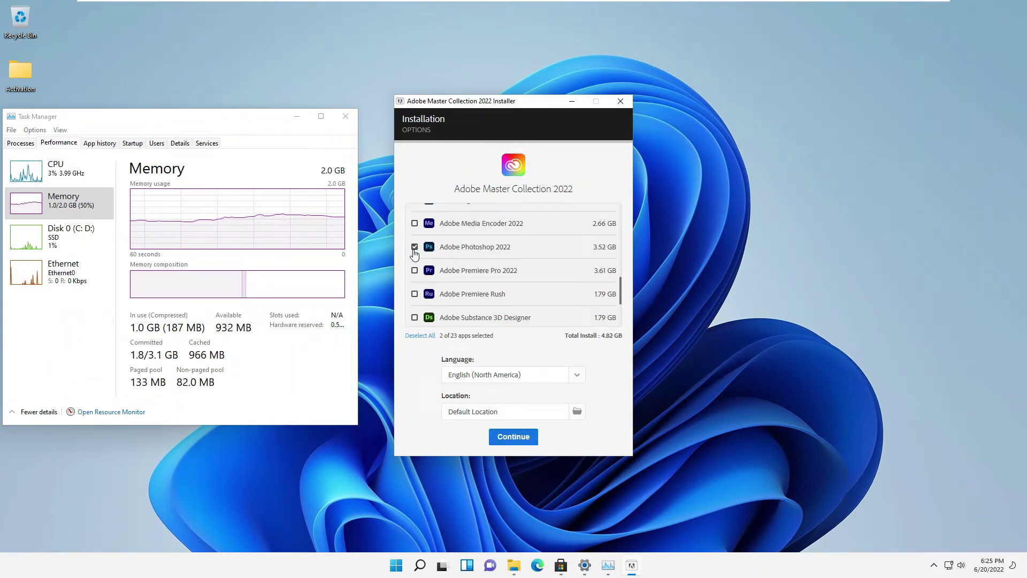
click(508, 438)
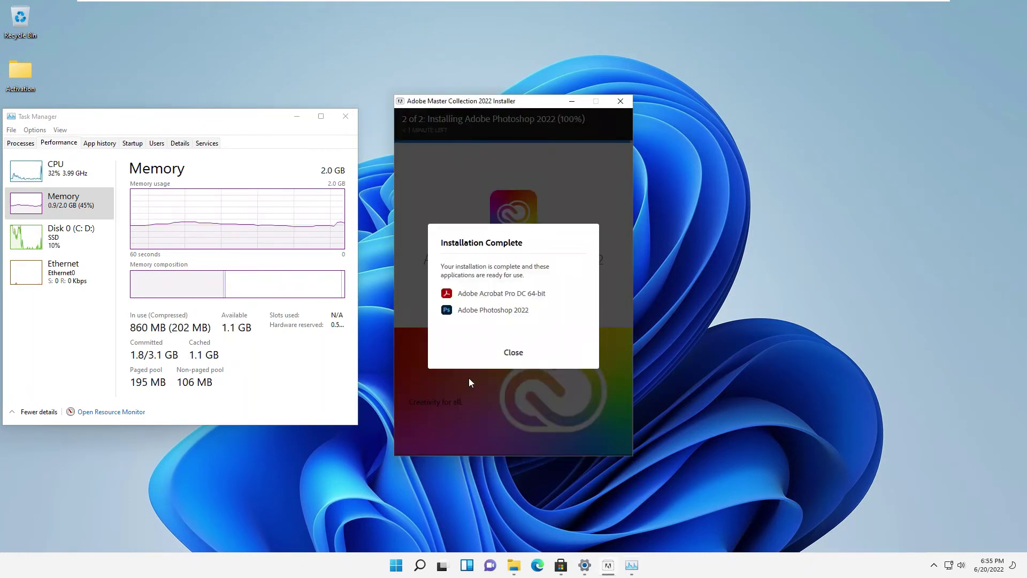
click(509, 353)
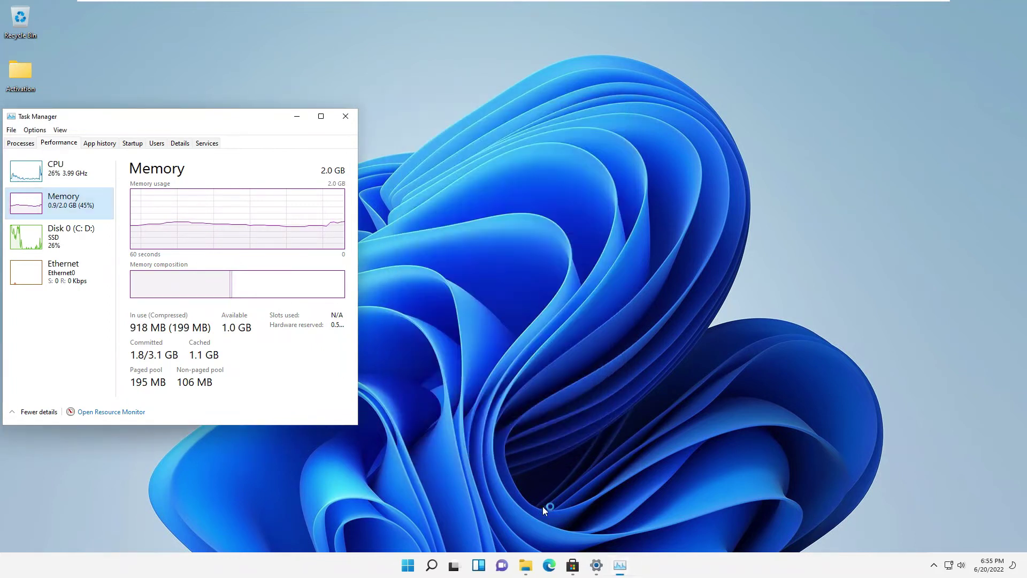
click(525, 566)
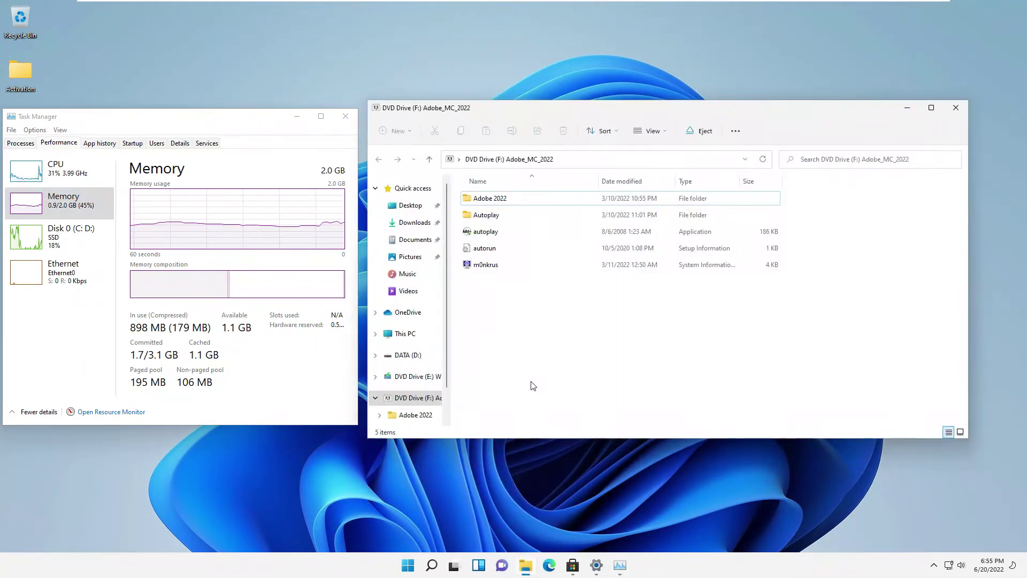
click(411, 356)
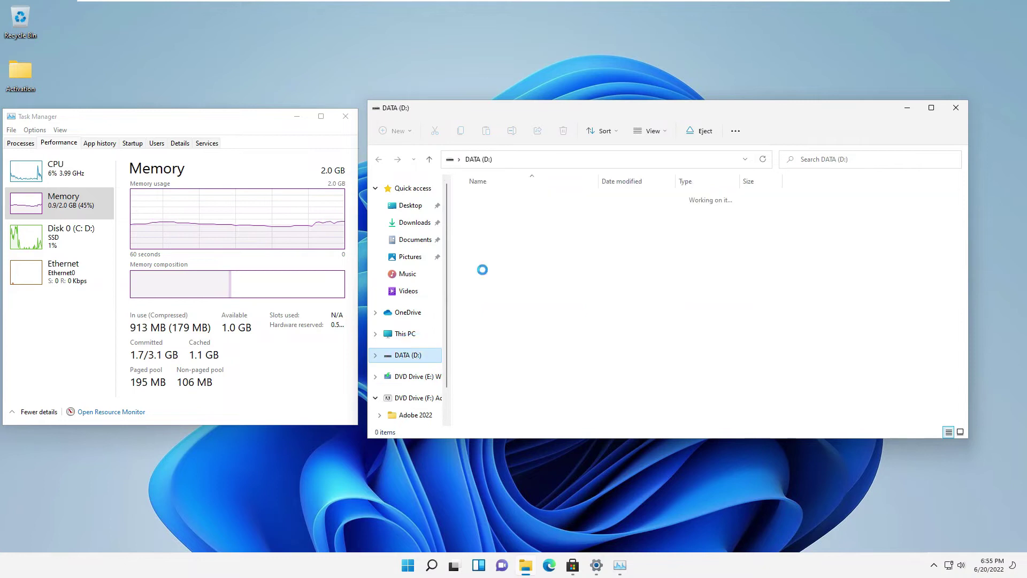
double_click(489, 252)
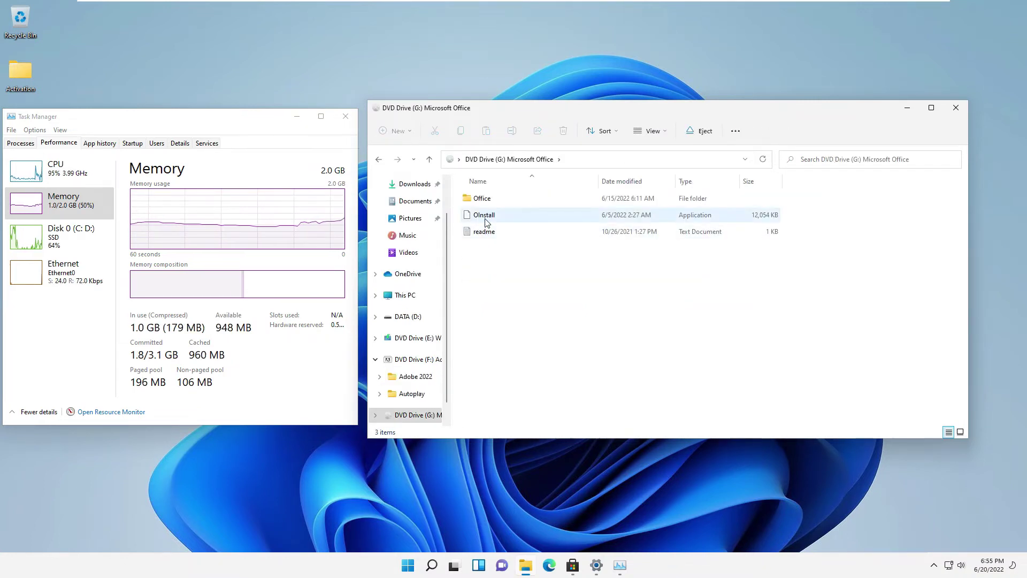
click(486, 219)
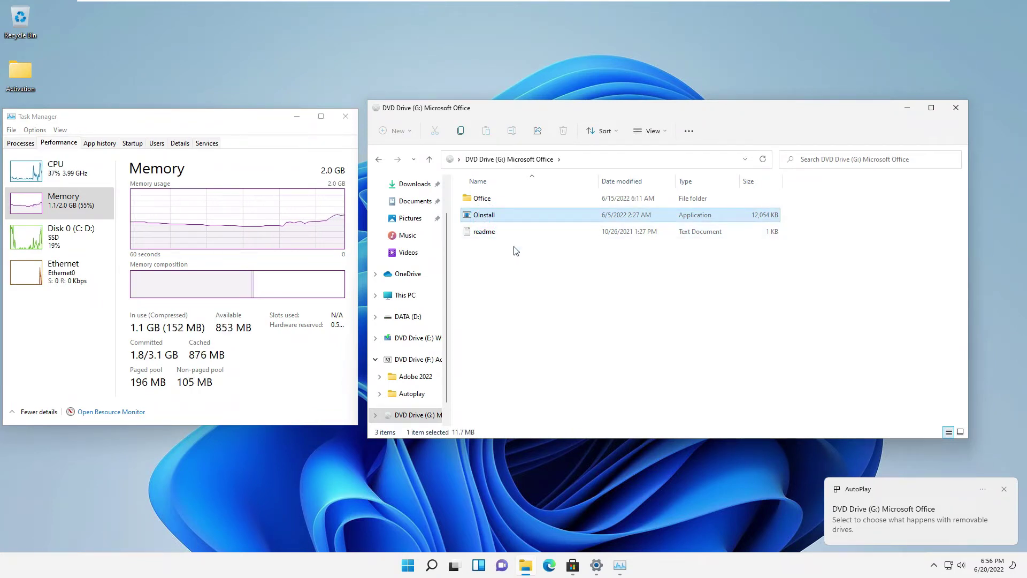
click(1011, 487)
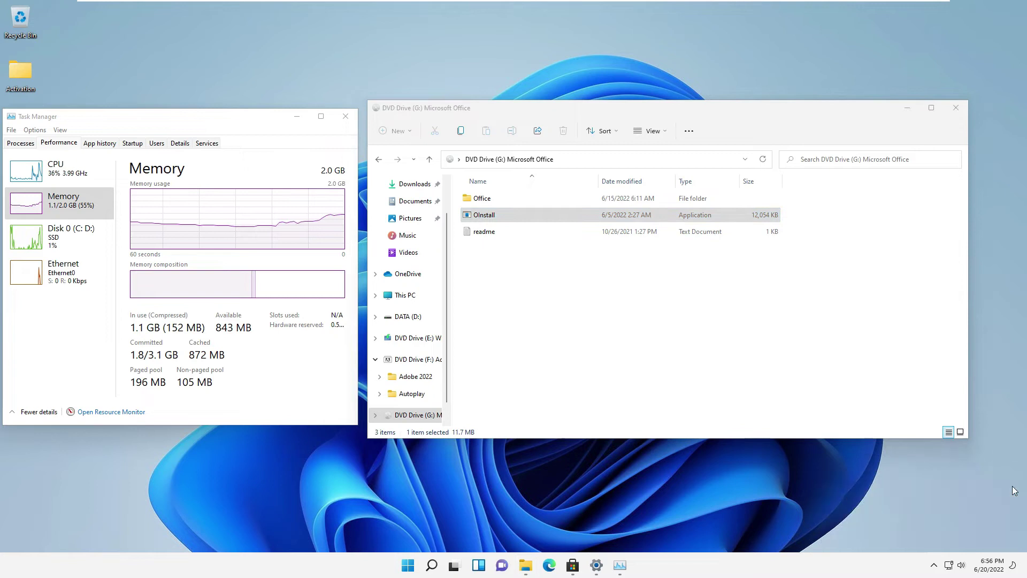
Turn off real-time protection in the virus and threat protection settings of Windows Security.
click(934, 565)
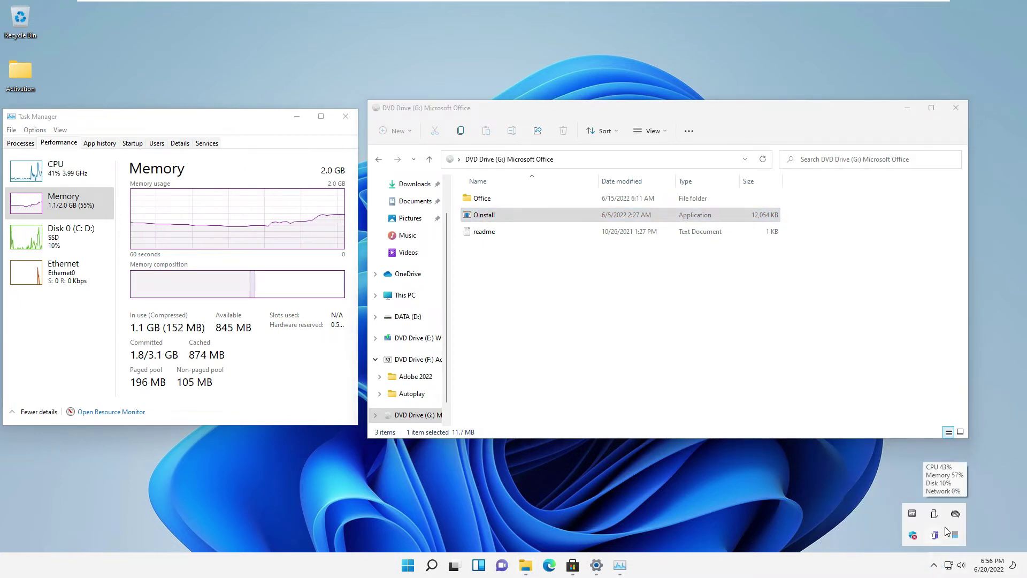
right_click(914, 535)
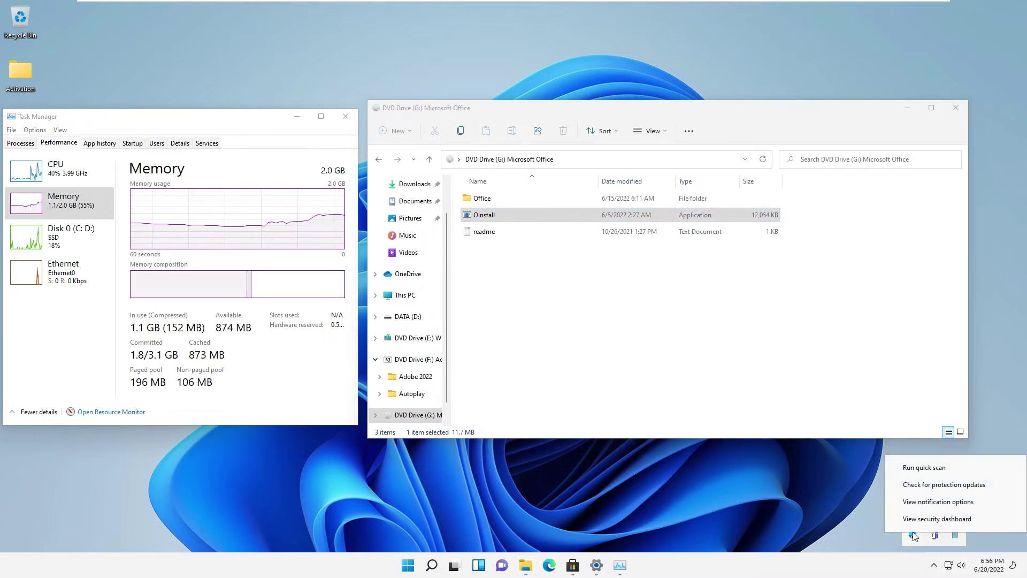
click(913, 501)
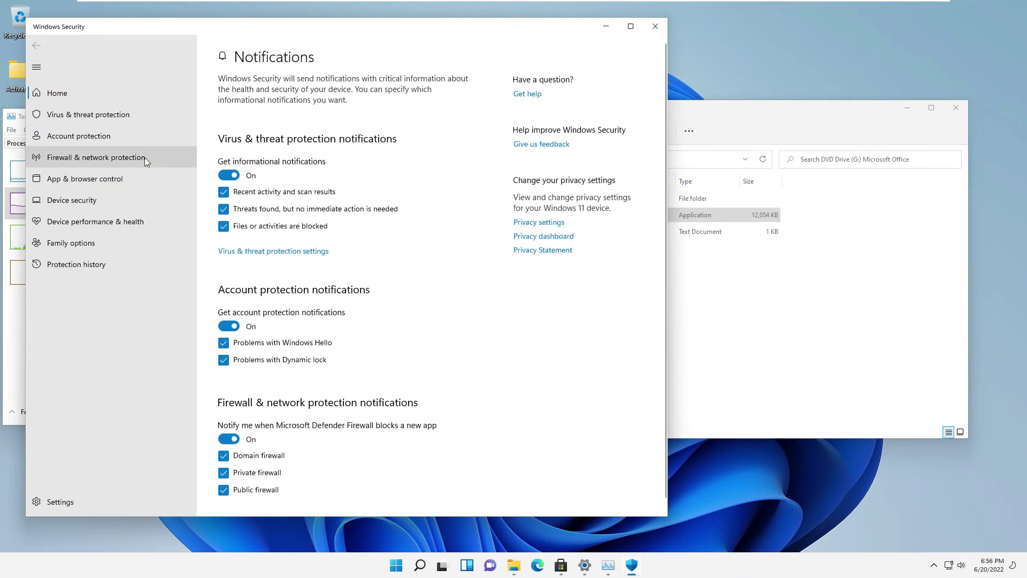
click(299, 252)
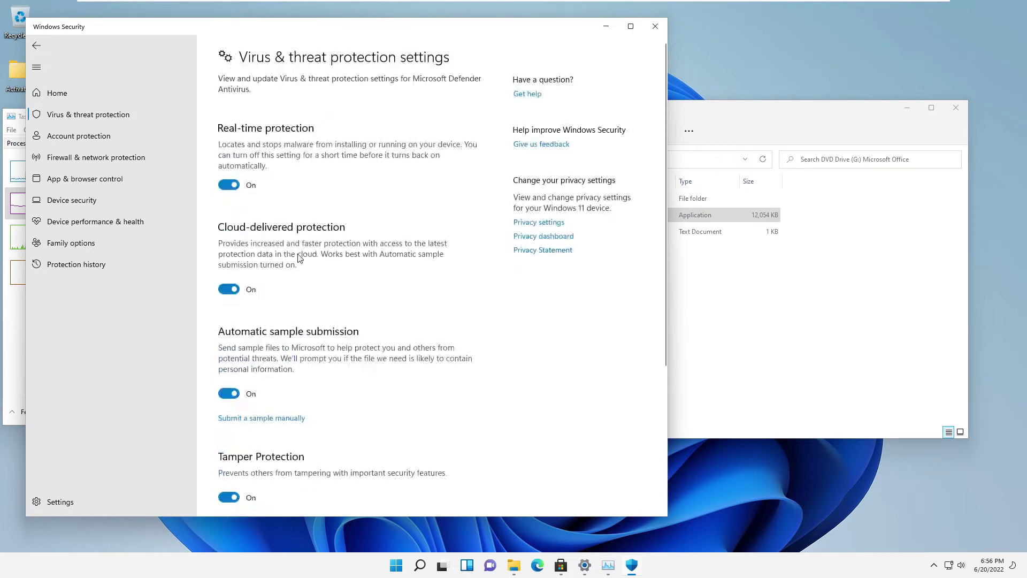
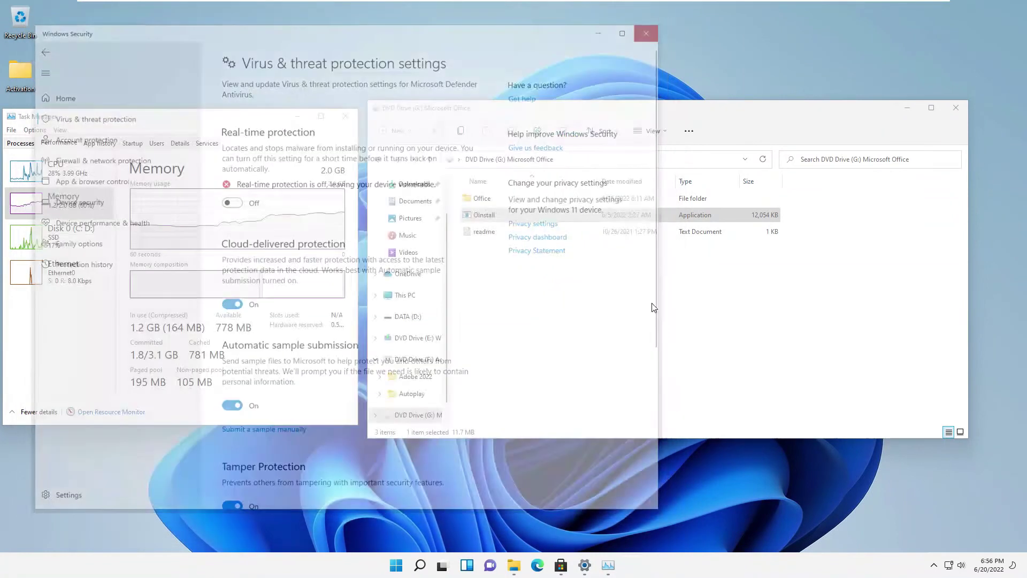
Run OInstall with permission granted and install the x64 Microsoft Office 2019-2021 Standard 2021 Volume suite, minimizing File Explorer.
double_click(493, 221)
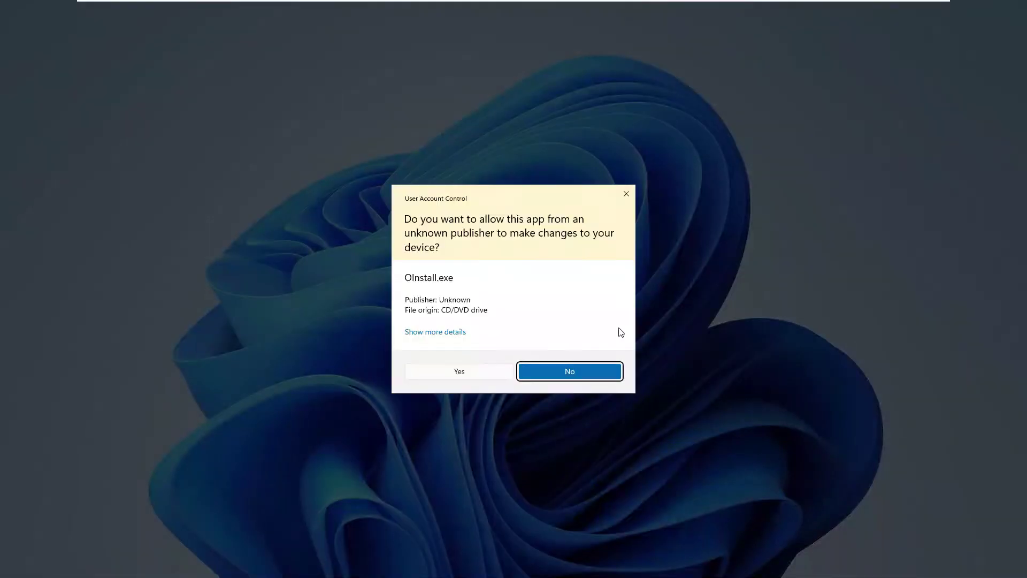
click(478, 373)
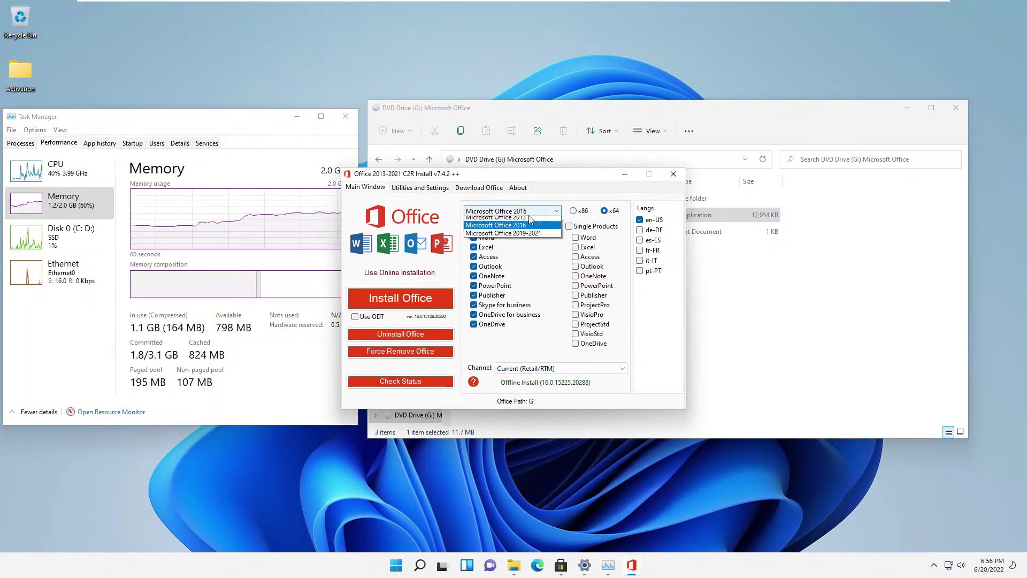
click(519, 233)
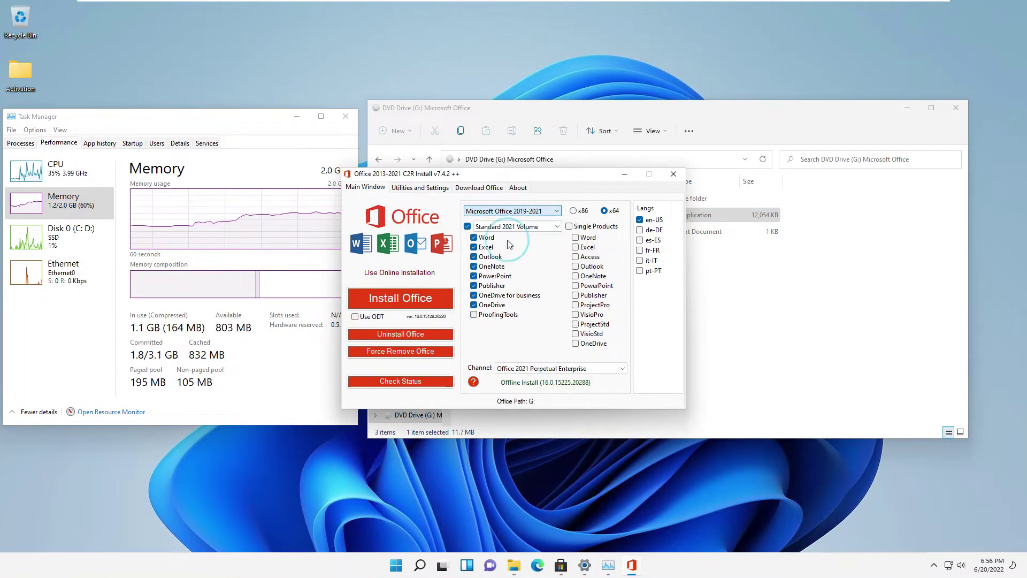
click(907, 108)
click(422, 303)
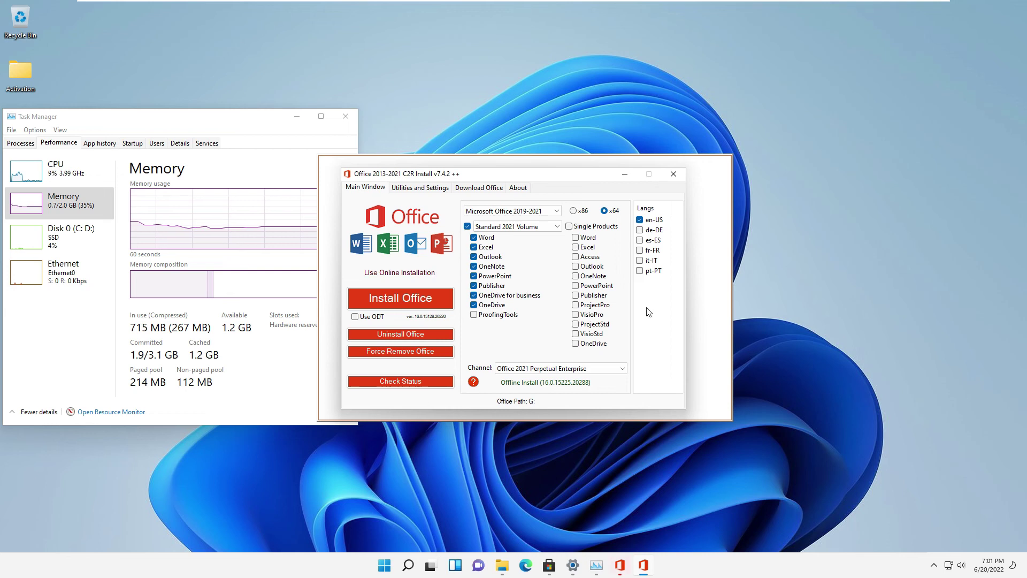
Close the finished Office setup window and activate Office with the installer's activation utility.
click(711, 289)
click(522, 381)
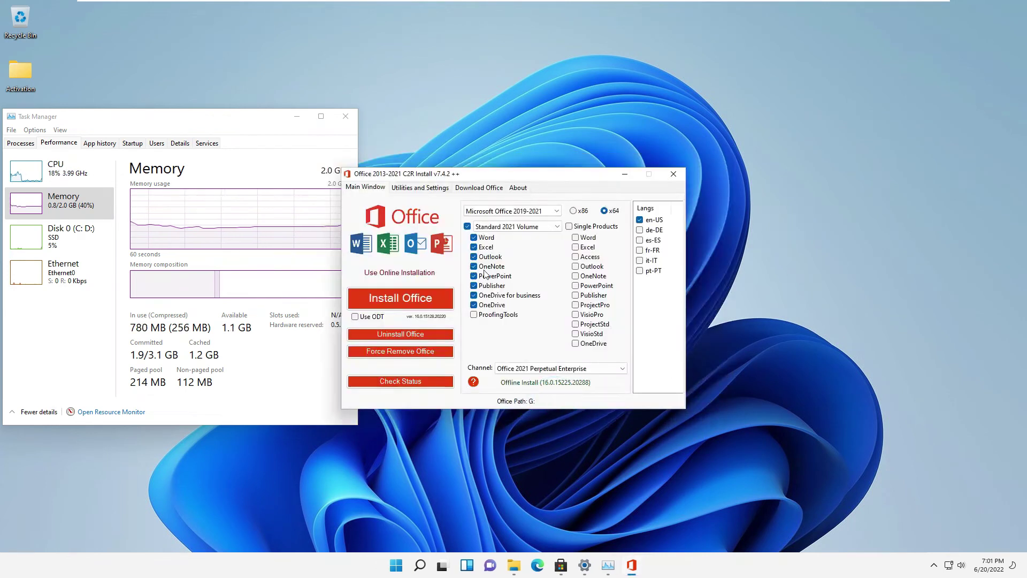
click(420, 187)
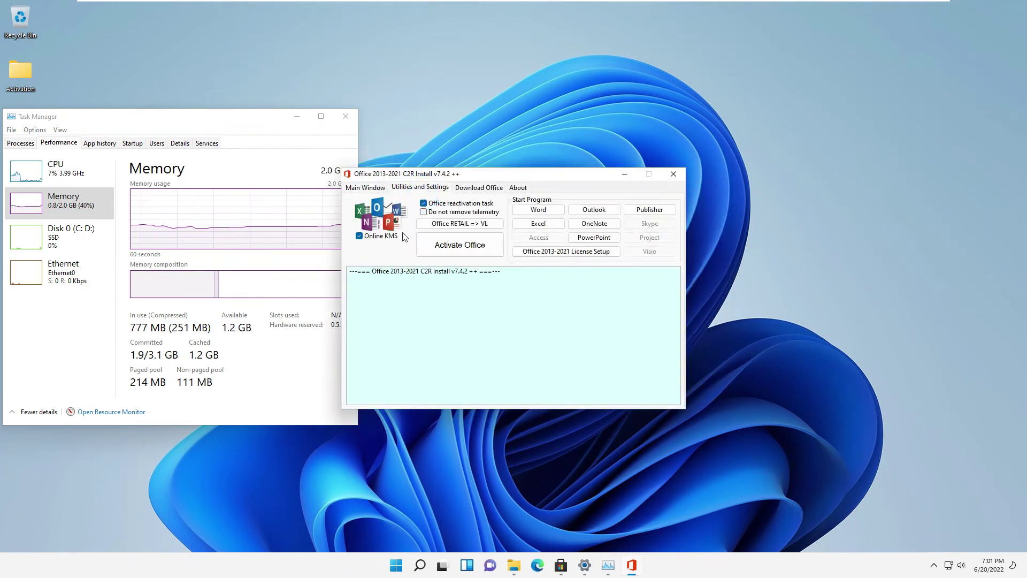
click(457, 243)
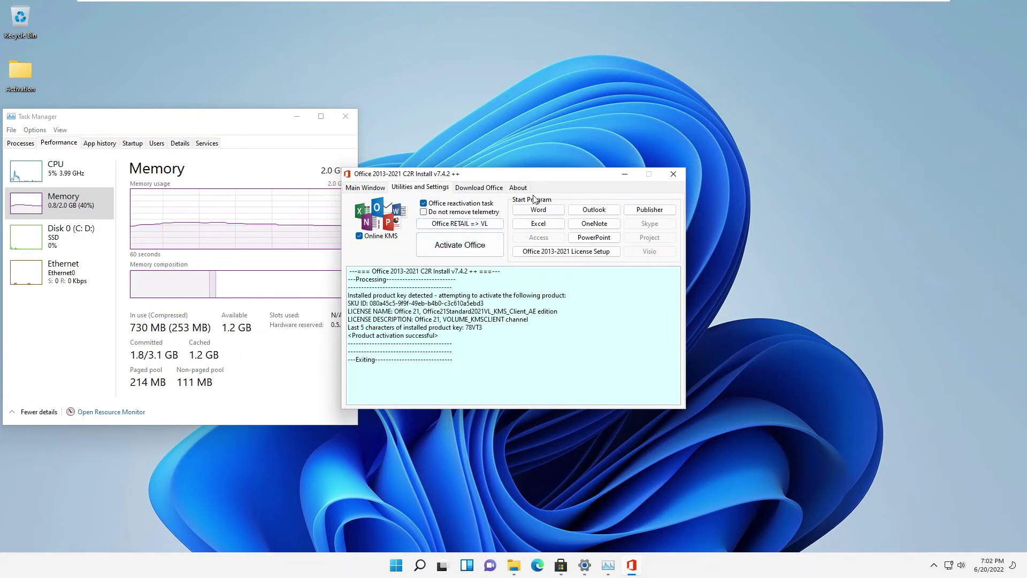
Launch Word, accept the Office license agreement, and check the product activation on the account page.
click(537, 206)
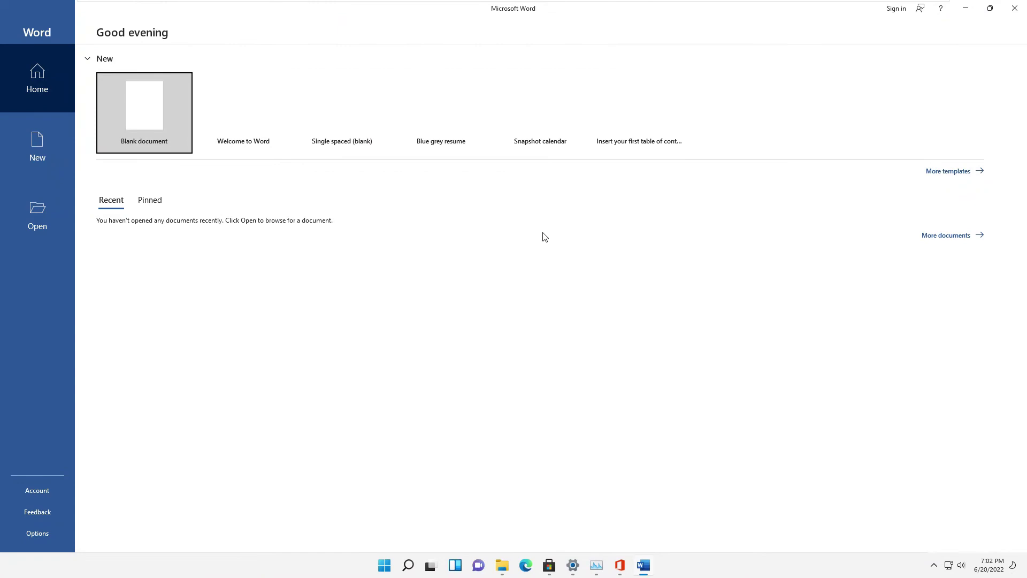
click(504, 368)
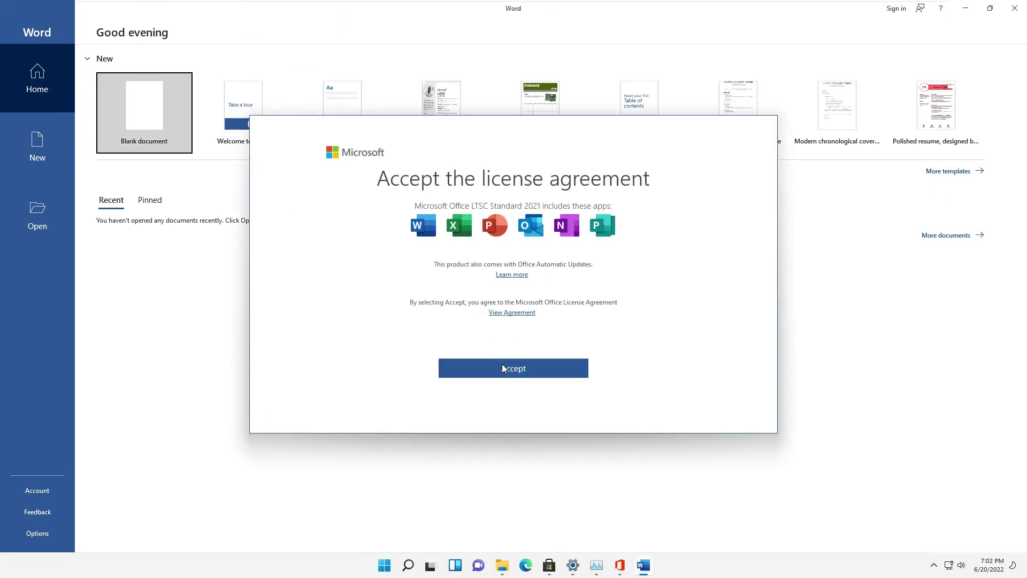
click(53, 484)
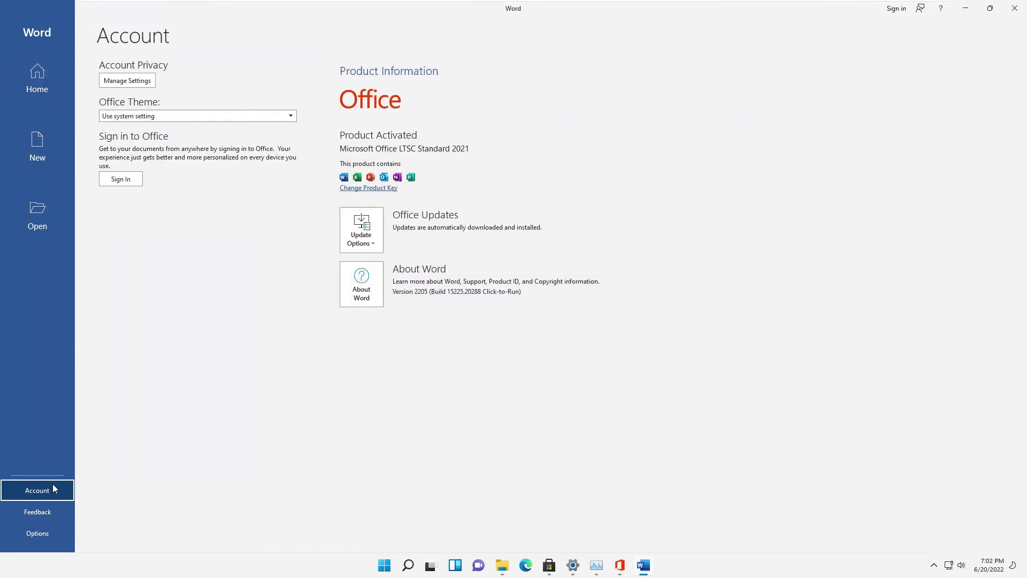
Create a new Word document from the Blue spheres cover letter template.
click(44, 147)
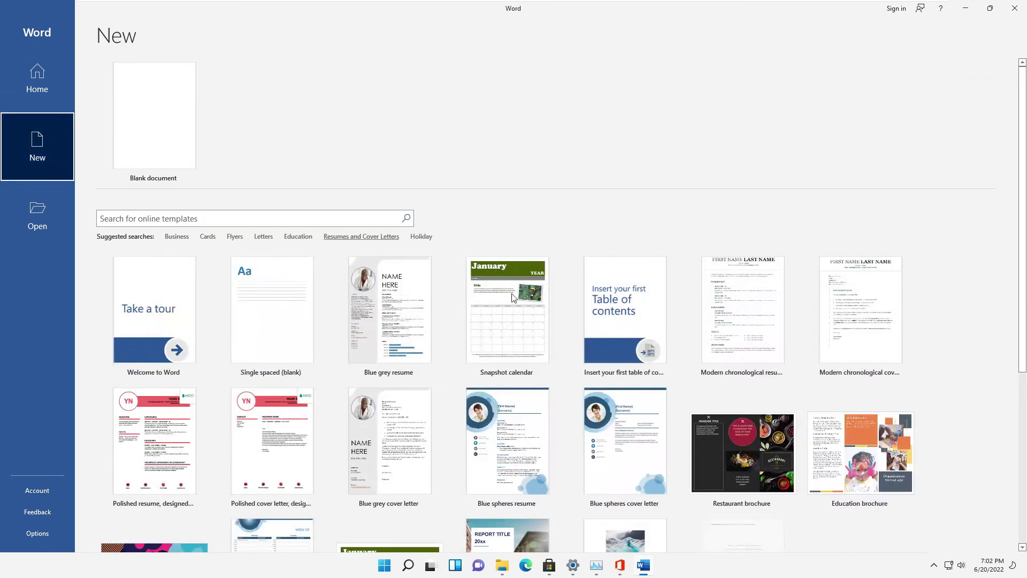
click(598, 411)
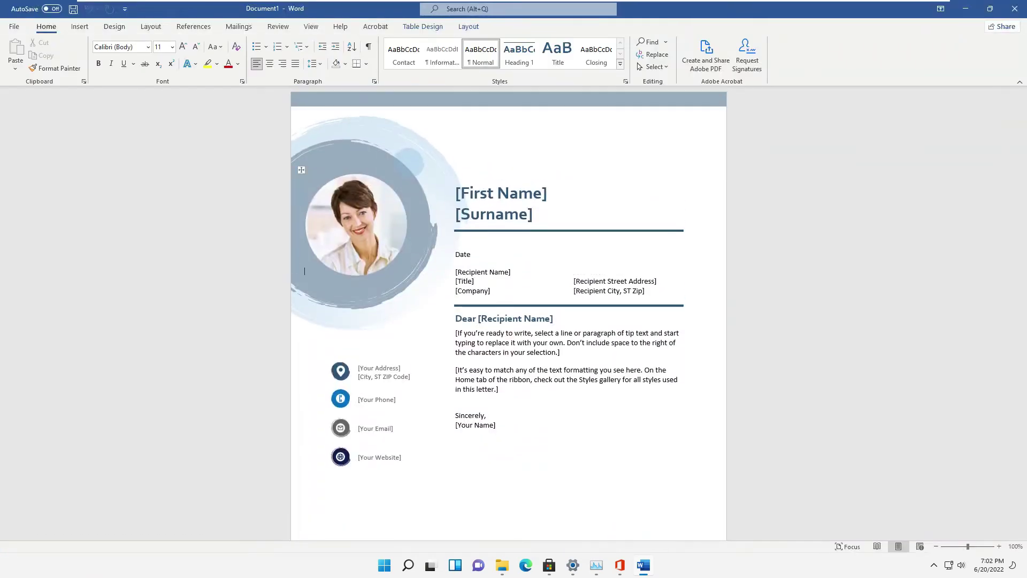
Save the cover letter as a PDF named First Name in Documents and open it in Adobe Acrobat DC.
click(515, 322)
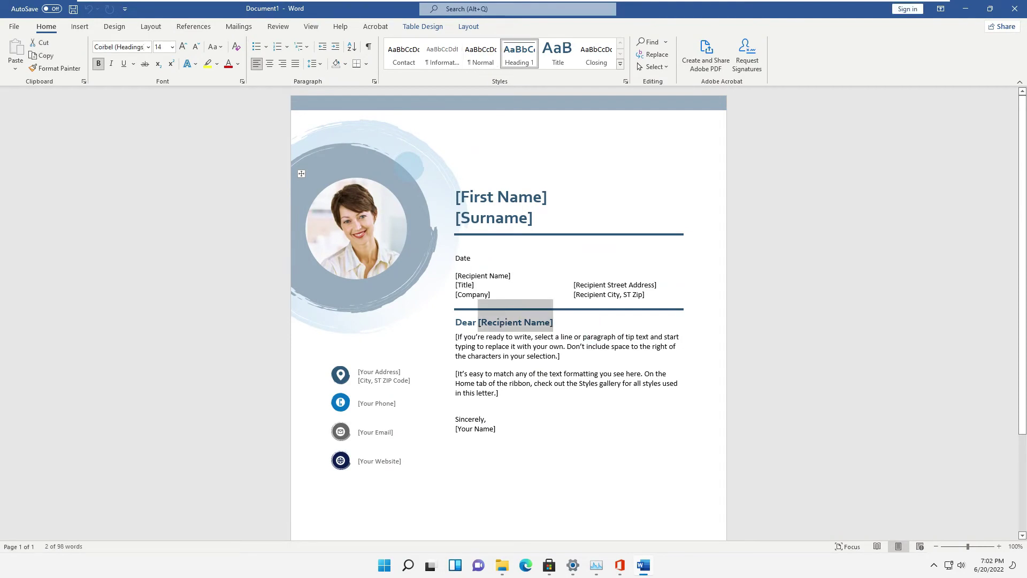
key(F12)
click(142, 229)
click(128, 289)
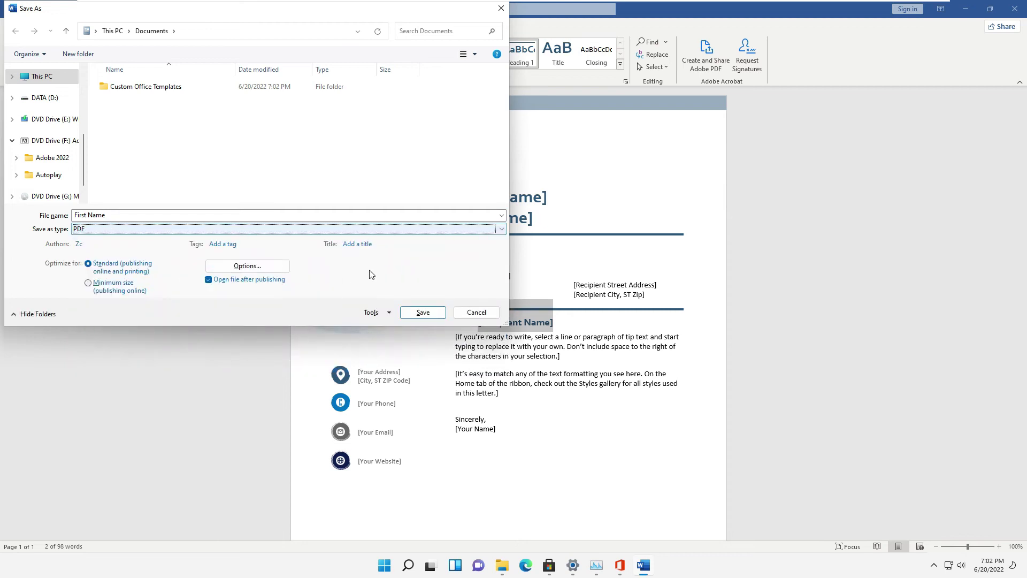
click(422, 313)
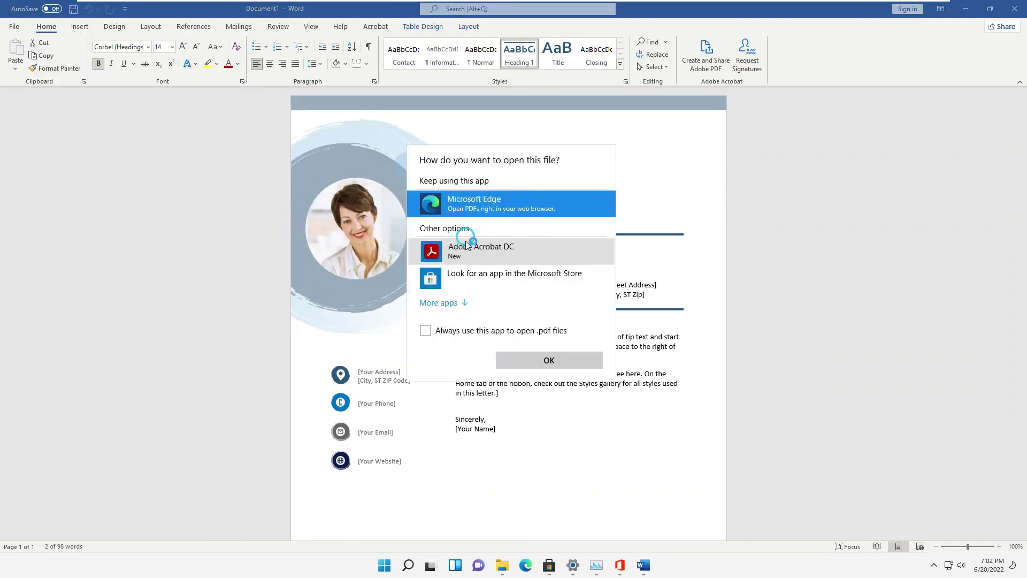
click(471, 249)
click(538, 360)
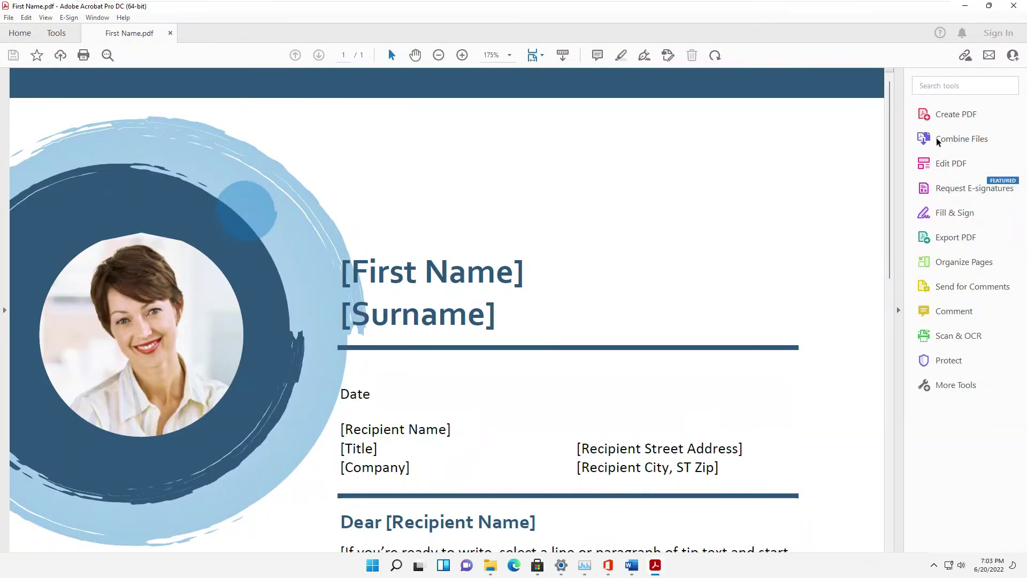
Test Edit PDF on the name, date and recipient address text blocks, and close Acrobat.
click(946, 161)
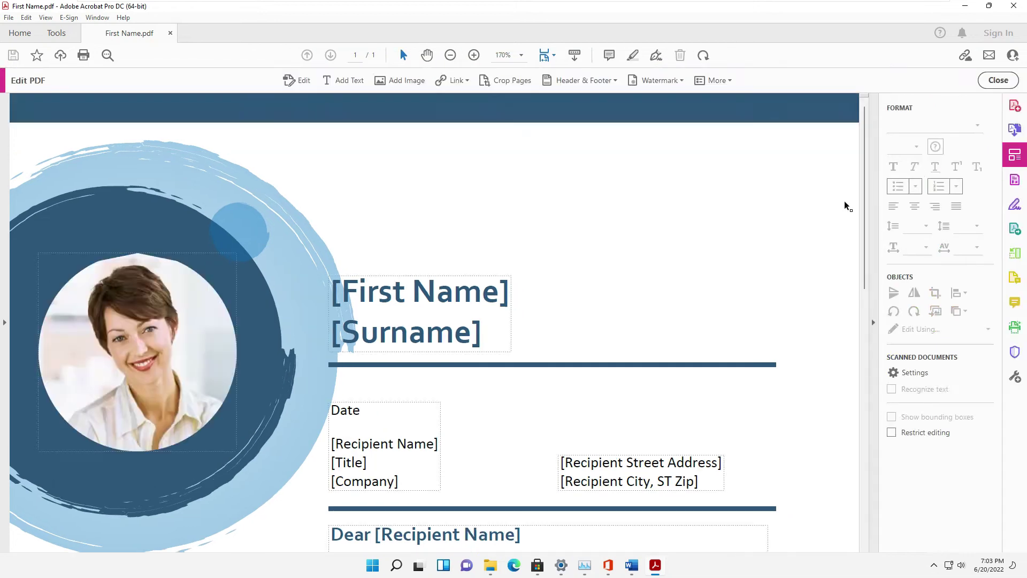
click(469, 291)
click(429, 414)
click(643, 468)
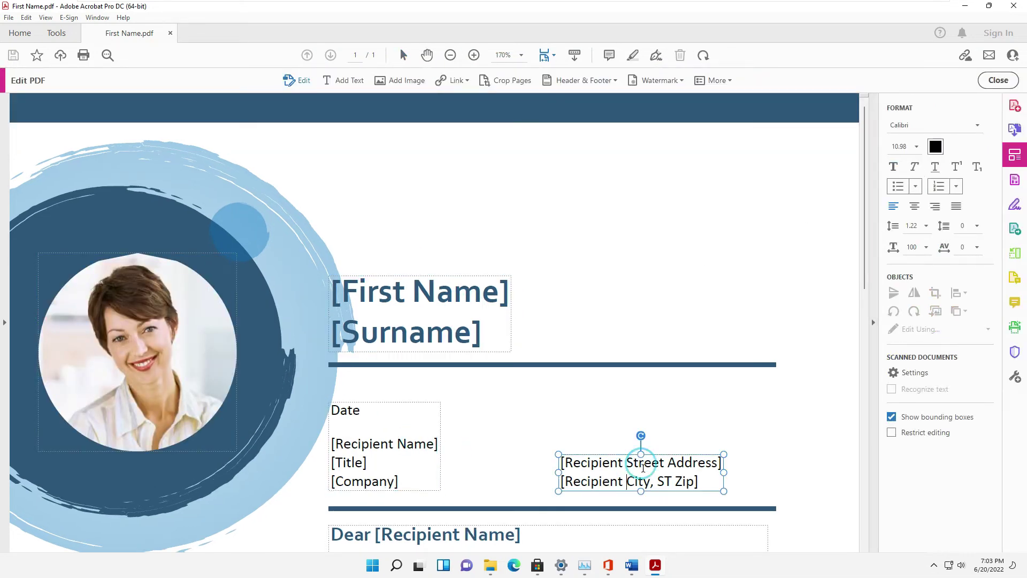
click(1017, 9)
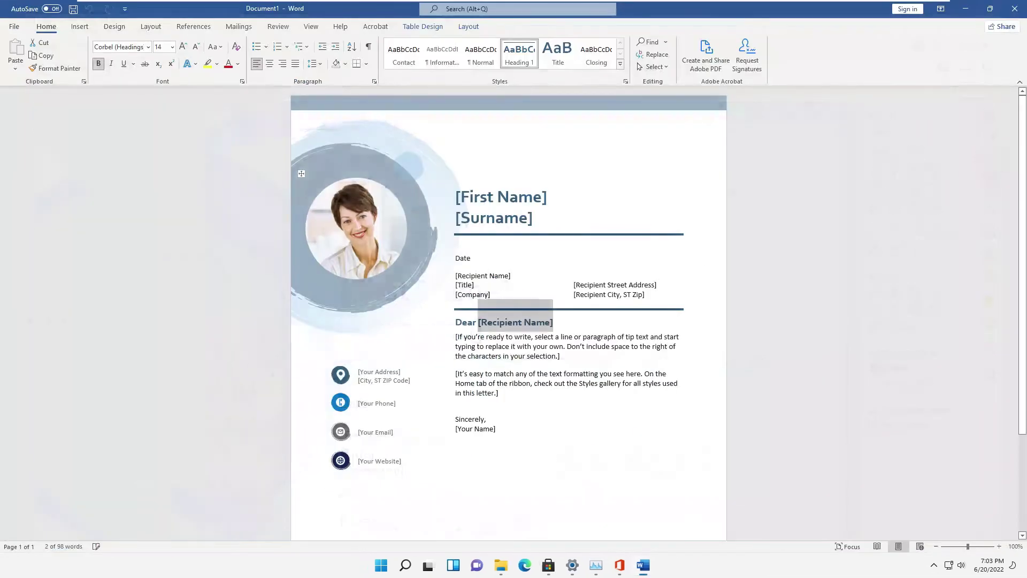
Close Word without saving the document and exit the Office installation utility.
click(1013, 7)
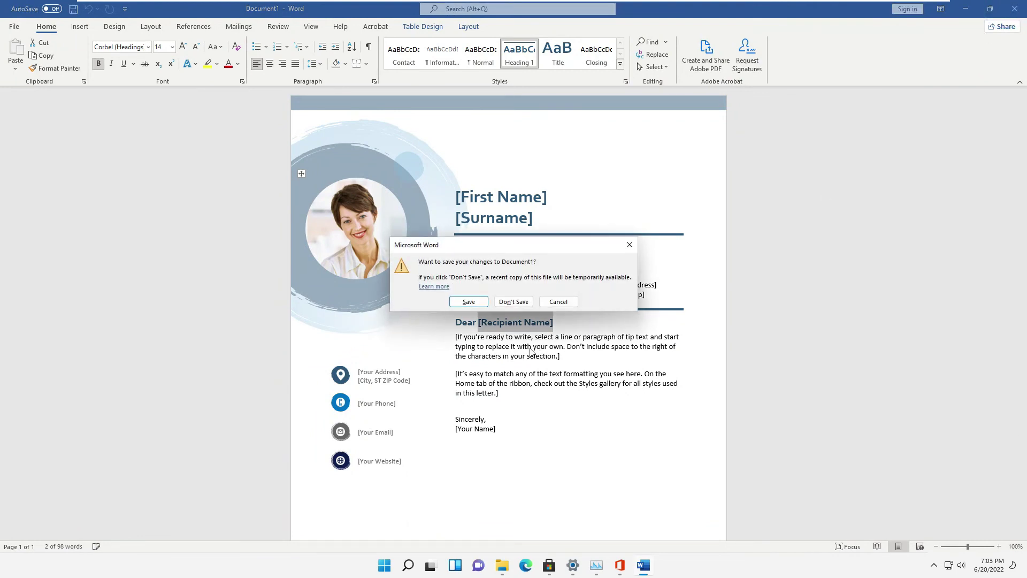
click(512, 301)
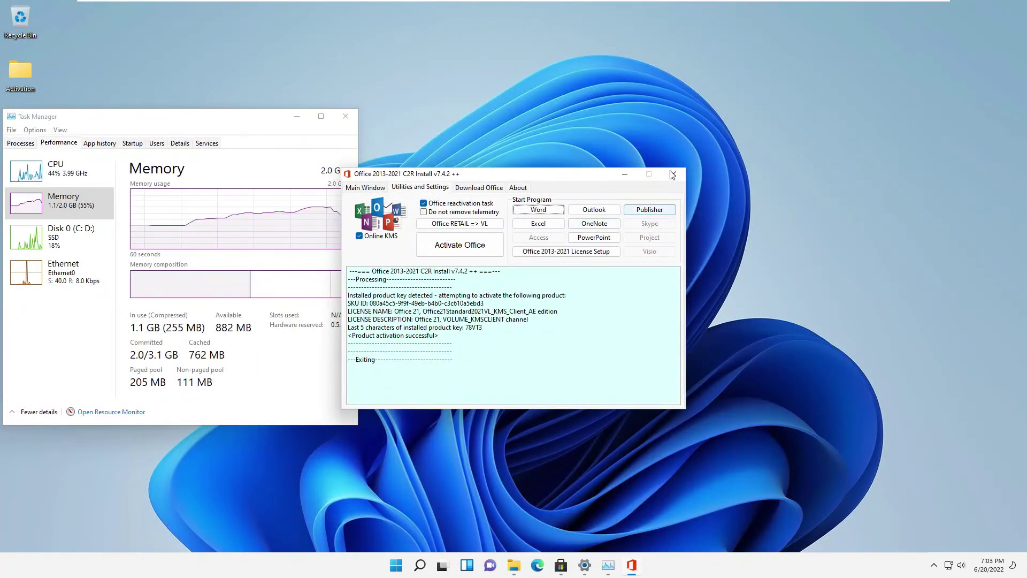
click(673, 175)
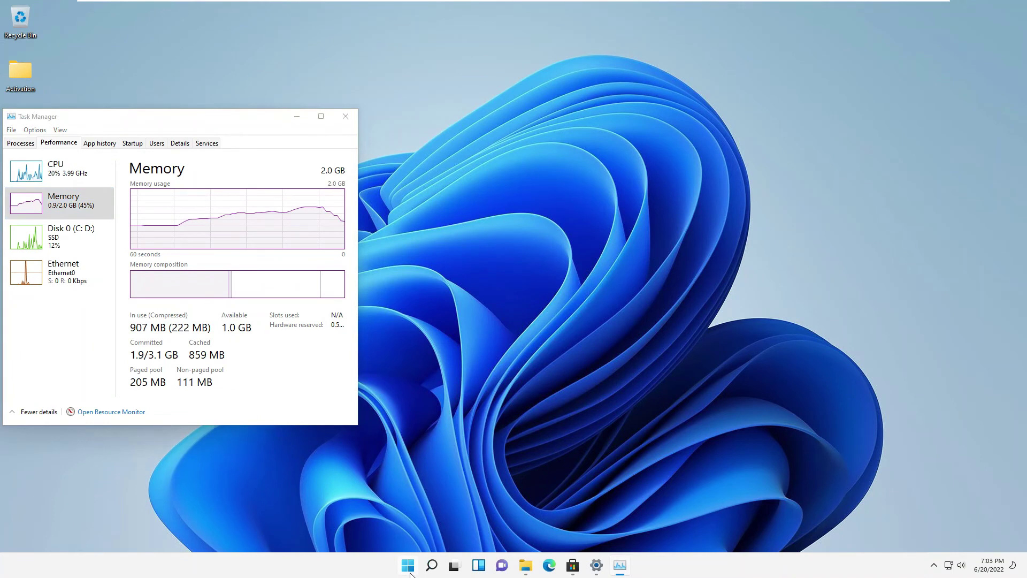
Launch Photoshop and open the image A (10) from the Obj folder on the DATA (D:) drive.
click(408, 566)
click(415, 410)
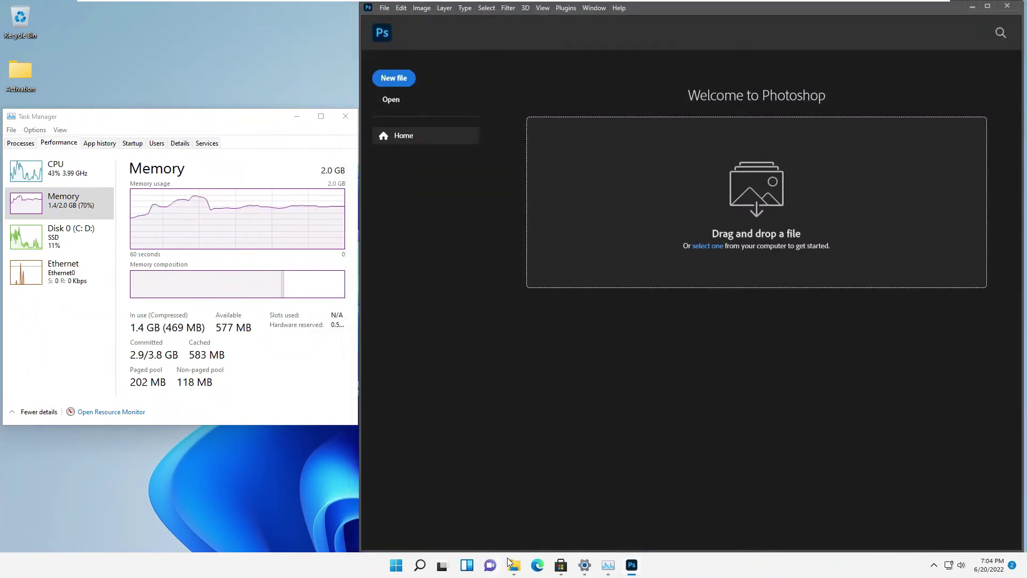
click(513, 564)
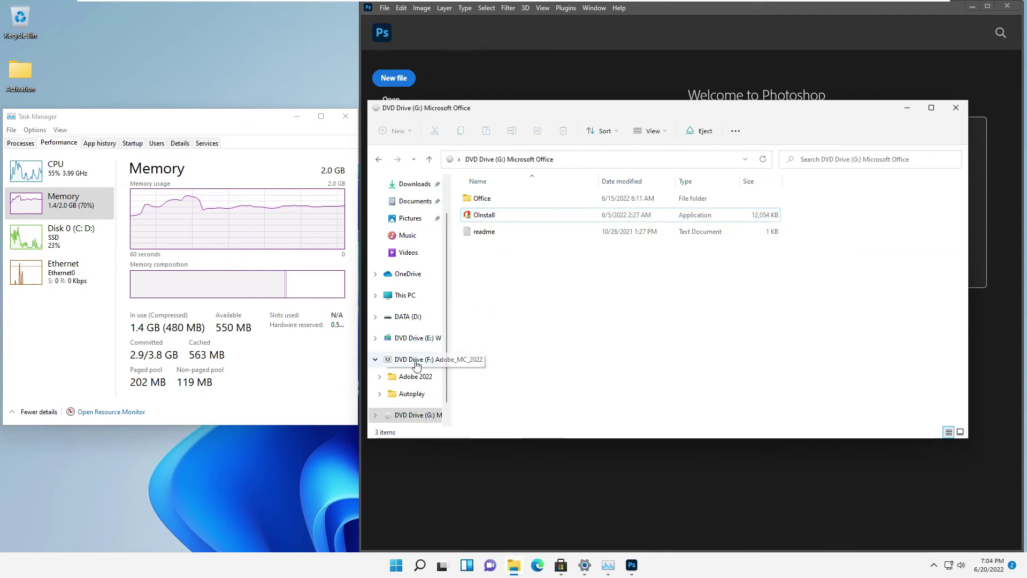
click(414, 317)
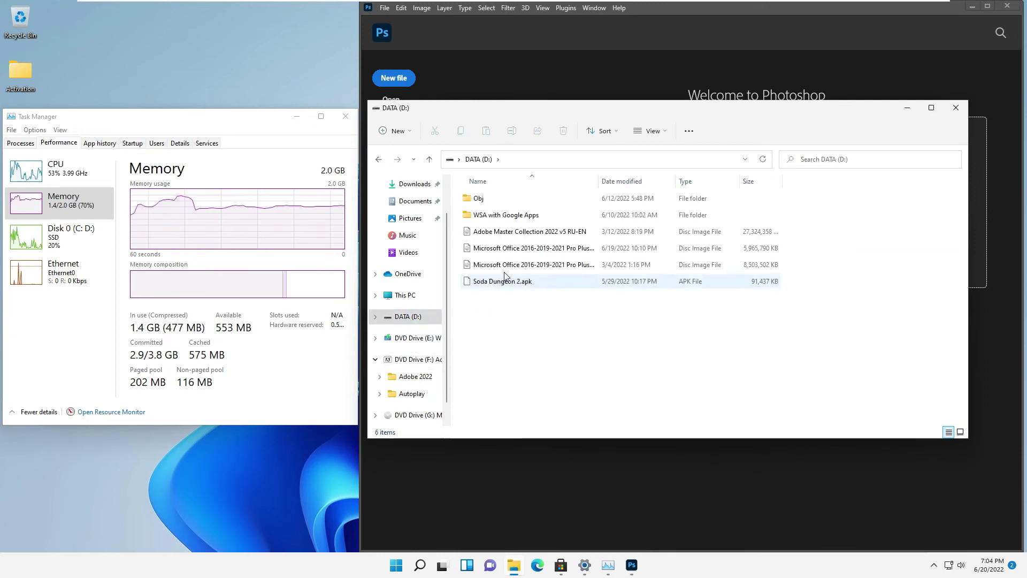
double_click(478, 198)
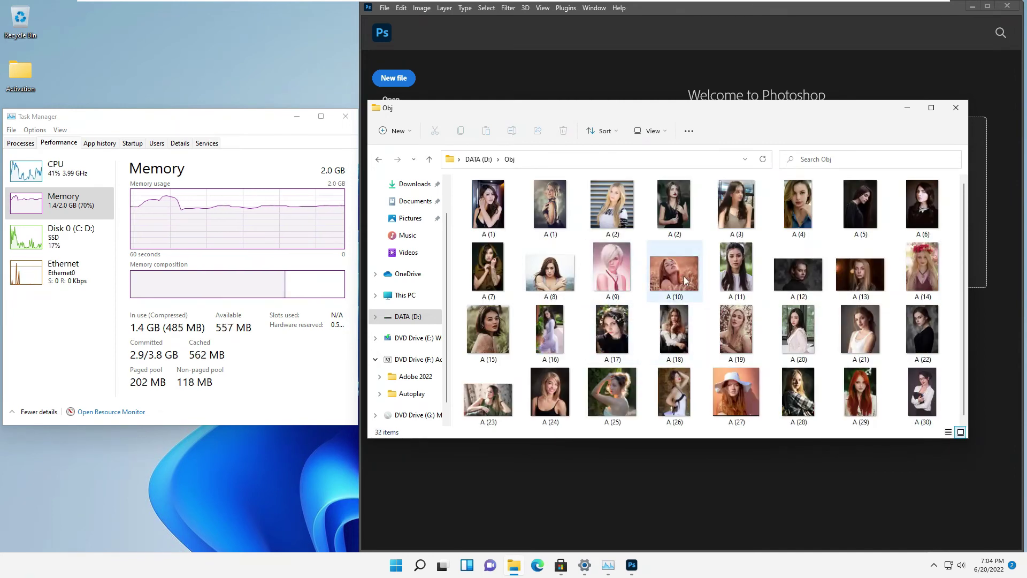
drag(676, 280, 731, 85)
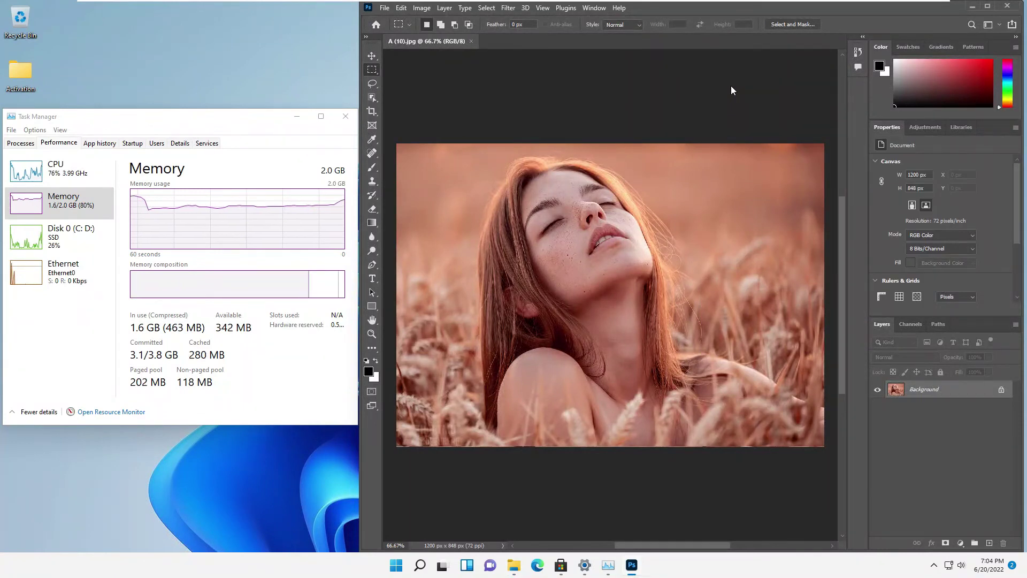
Unlock the photo's background layer and apply Remove Background to it.
click(1007, 391)
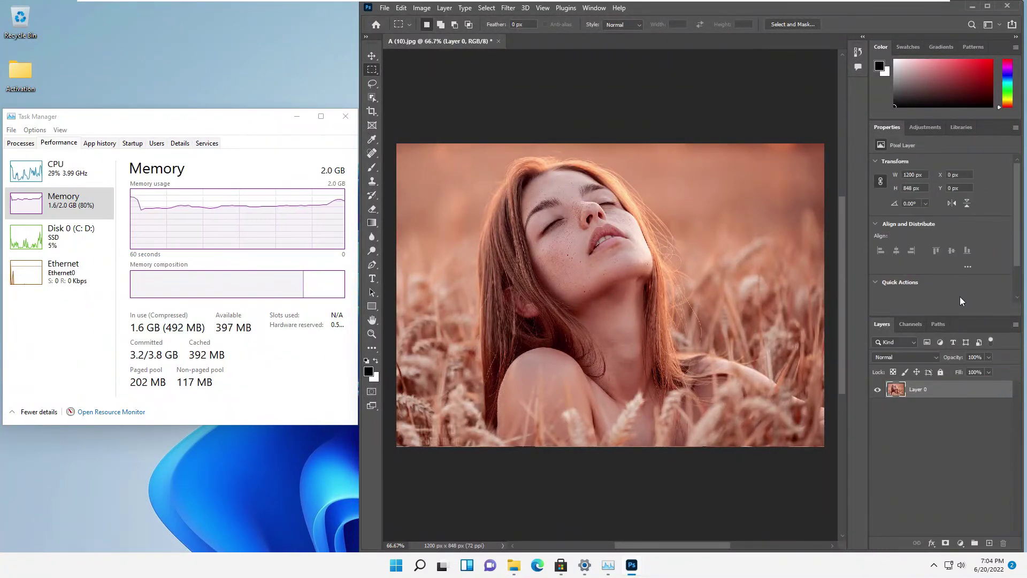
click(932, 258)
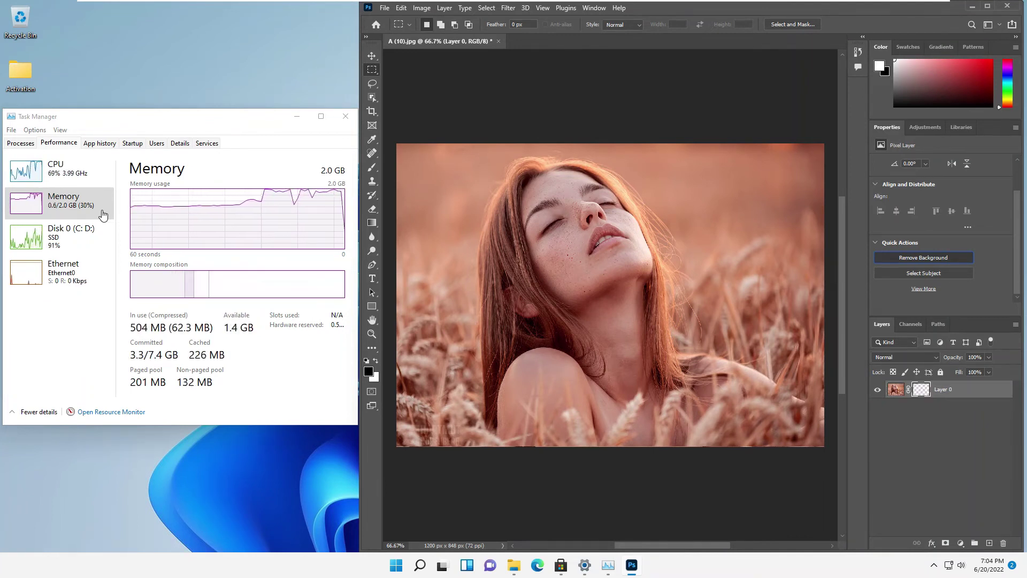
Duplicate the masked Layer 0 and delete the layer mask from the original Layer 0.
click(825, 136)
key(ctrl+j)
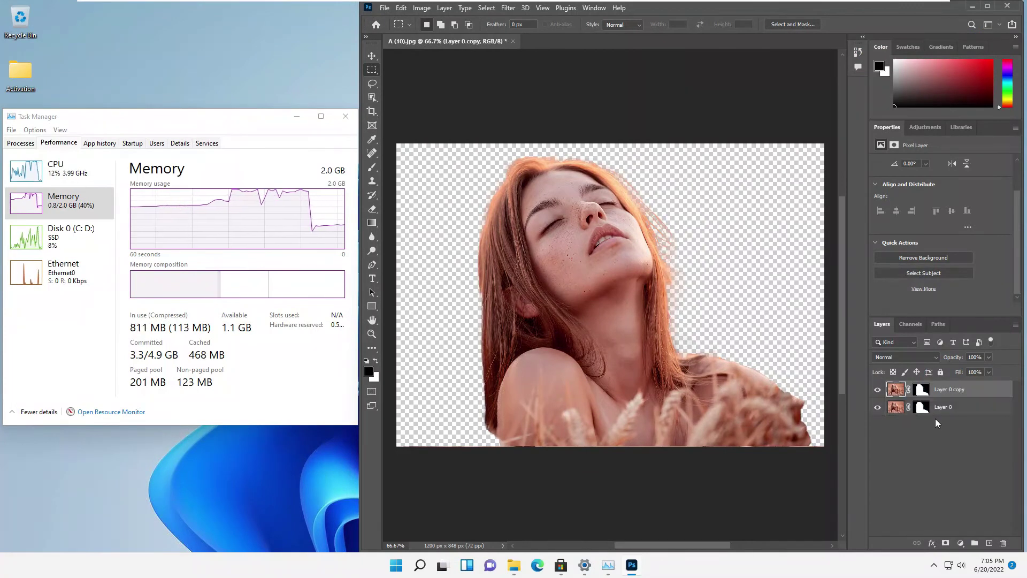
click(927, 408)
key(Delete)
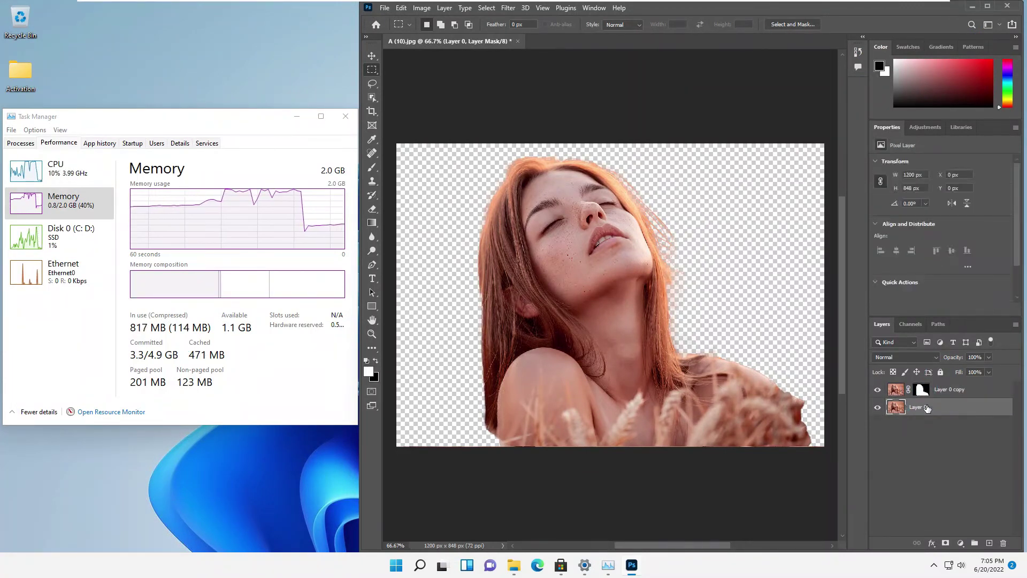
Add a Gradient Overlay to Layer 0 using the first pink-purple preset in the Purples group.
click(931, 543)
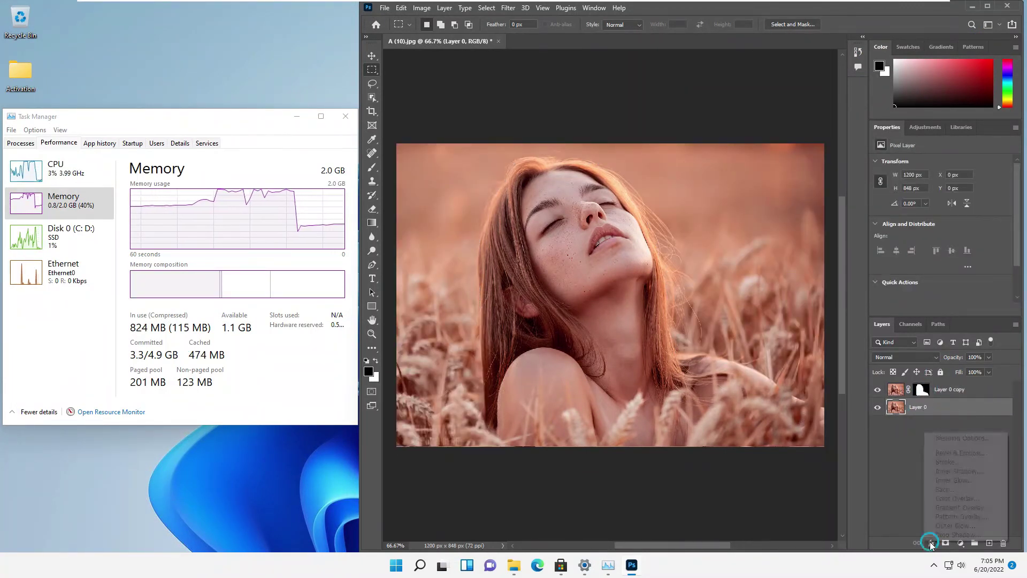
click(945, 508)
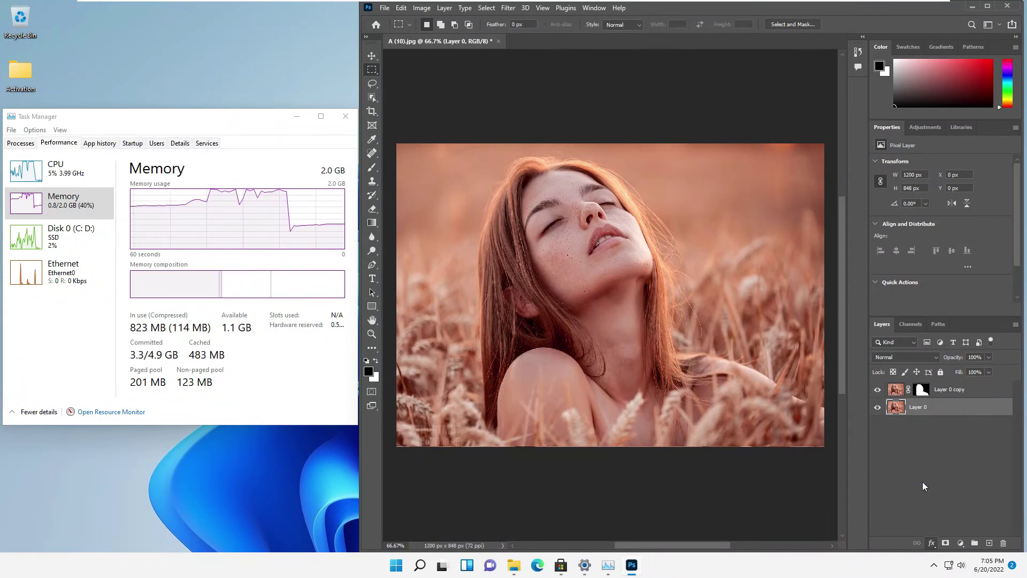
drag(559, 89, 291, 218)
click(255, 285)
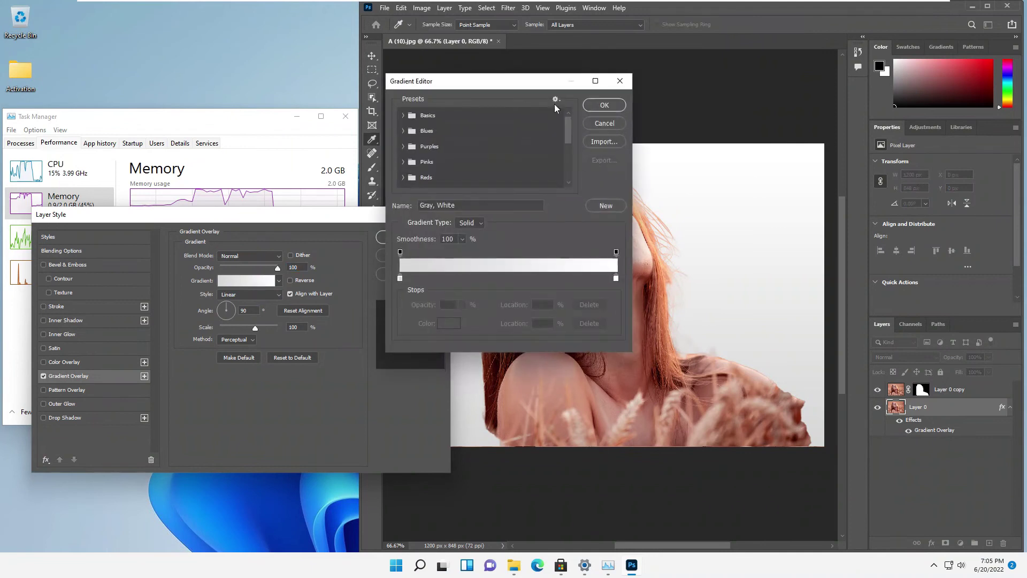
drag(527, 80, 165, 134)
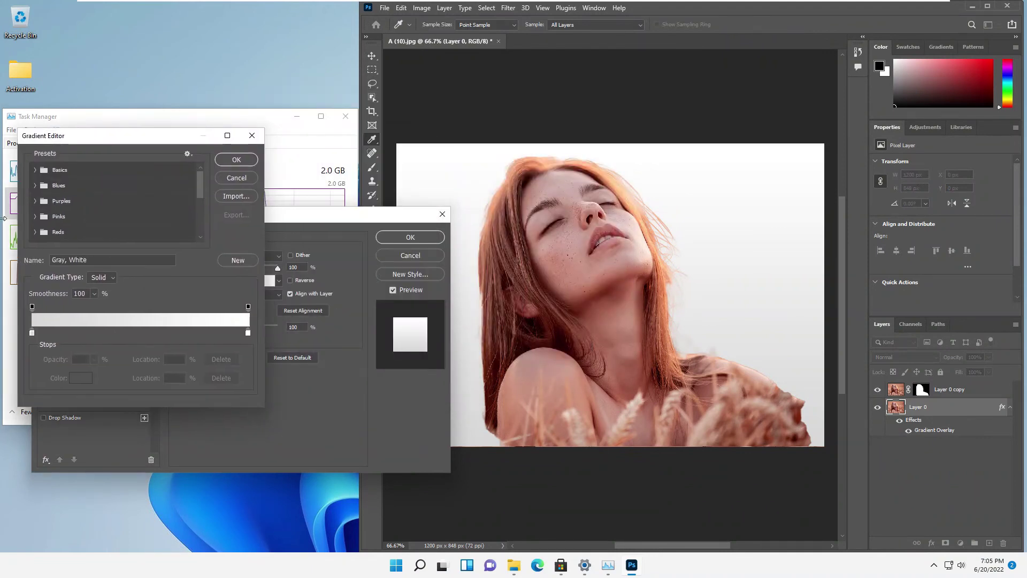
click(36, 201)
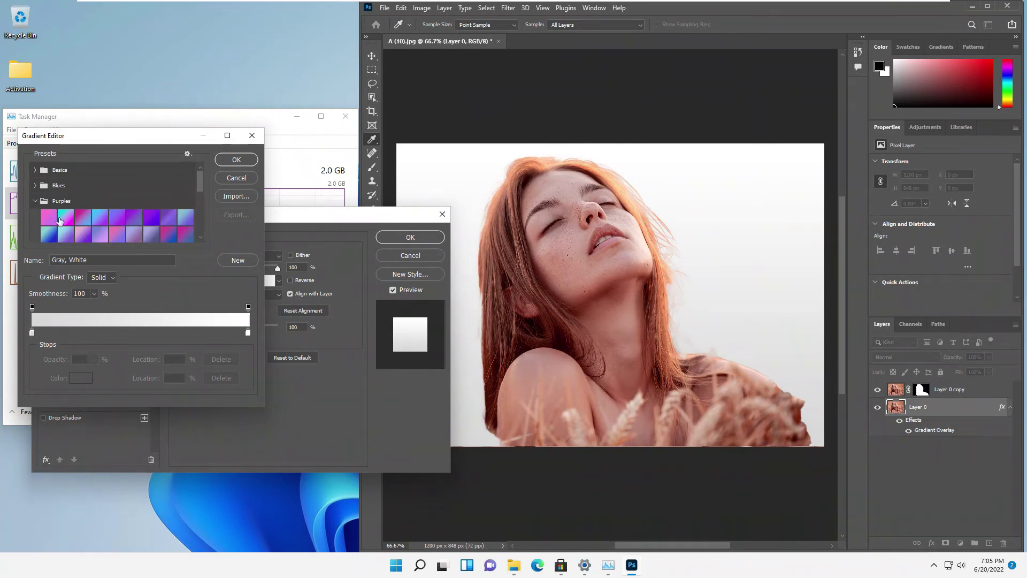
click(49, 215)
click(237, 159)
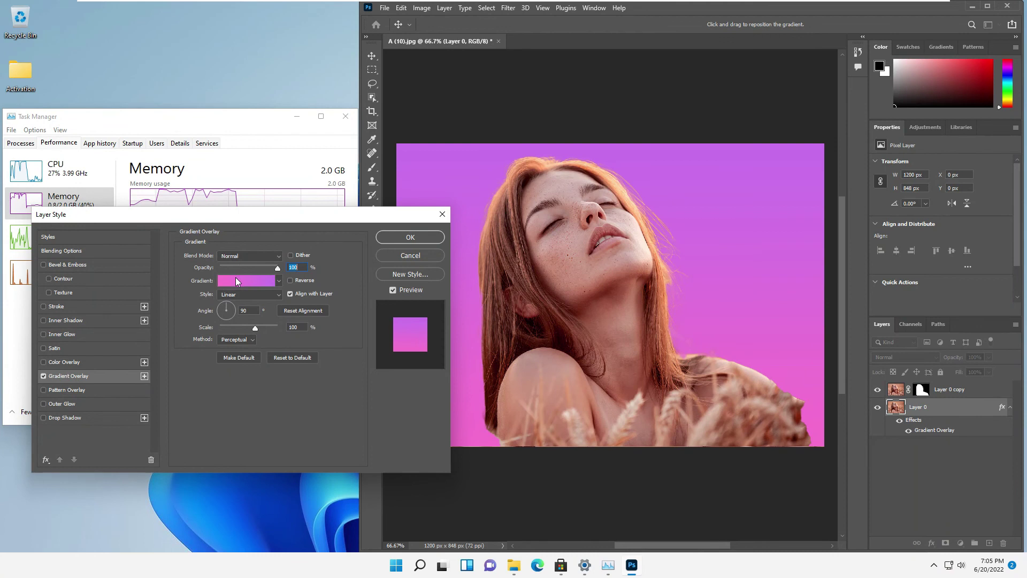
Set the gradient overlay's blend mode to Multiply and apply the layer style.
click(239, 257)
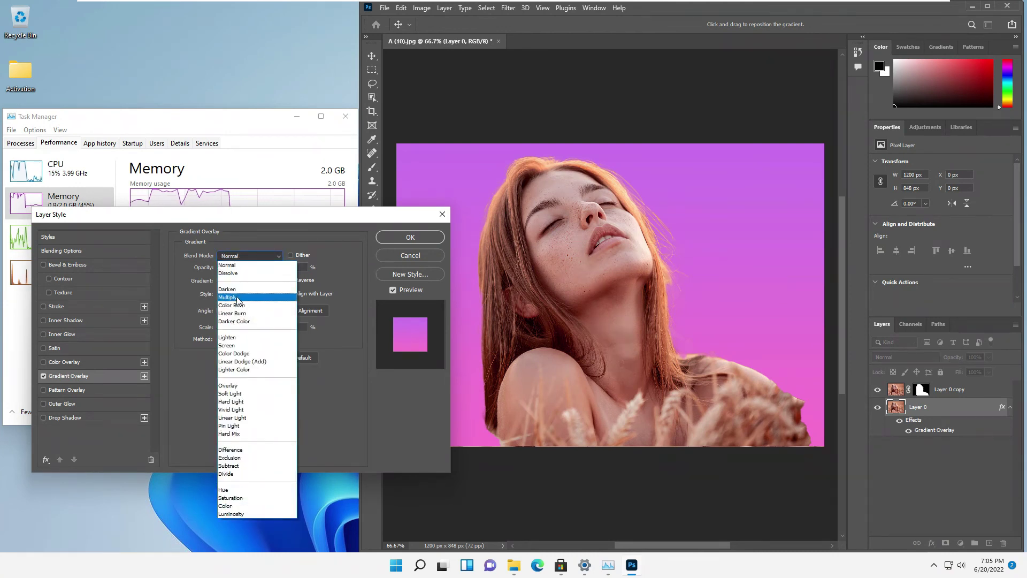
click(238, 298)
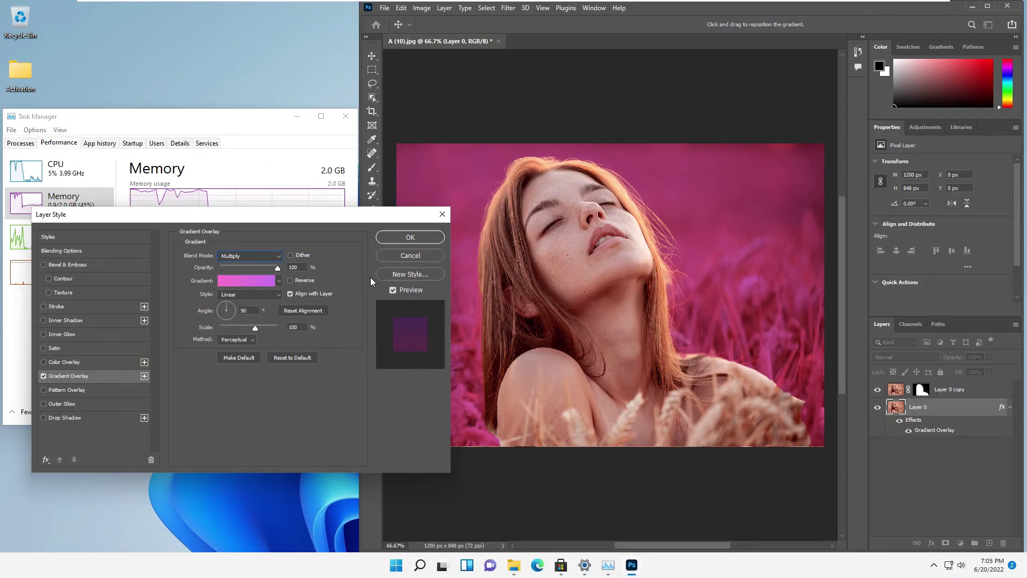
click(397, 237)
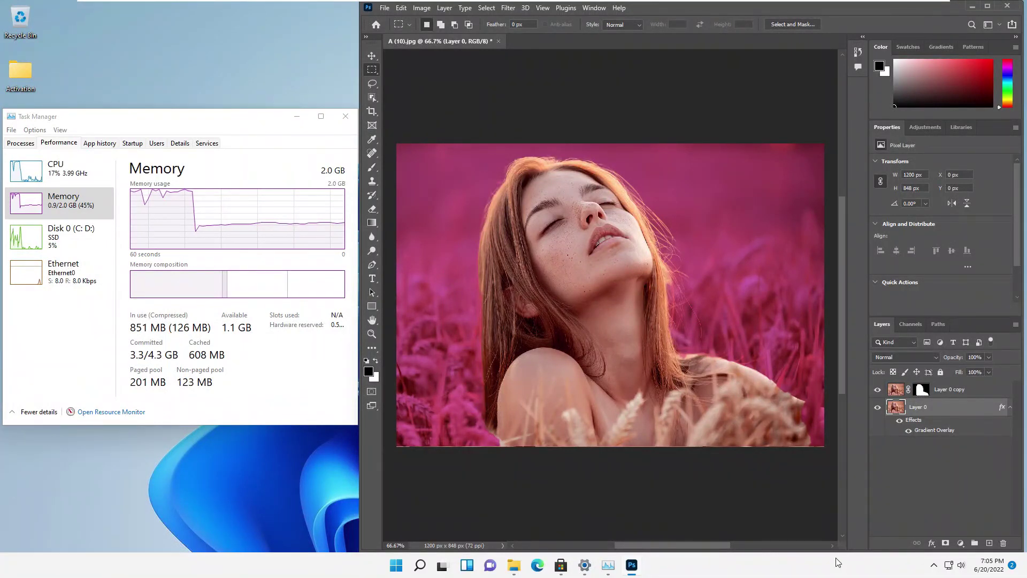
Save a JPEG copy of the edited image as A (10) copy in the Downloads folder.
key(alt+ctrl+s)
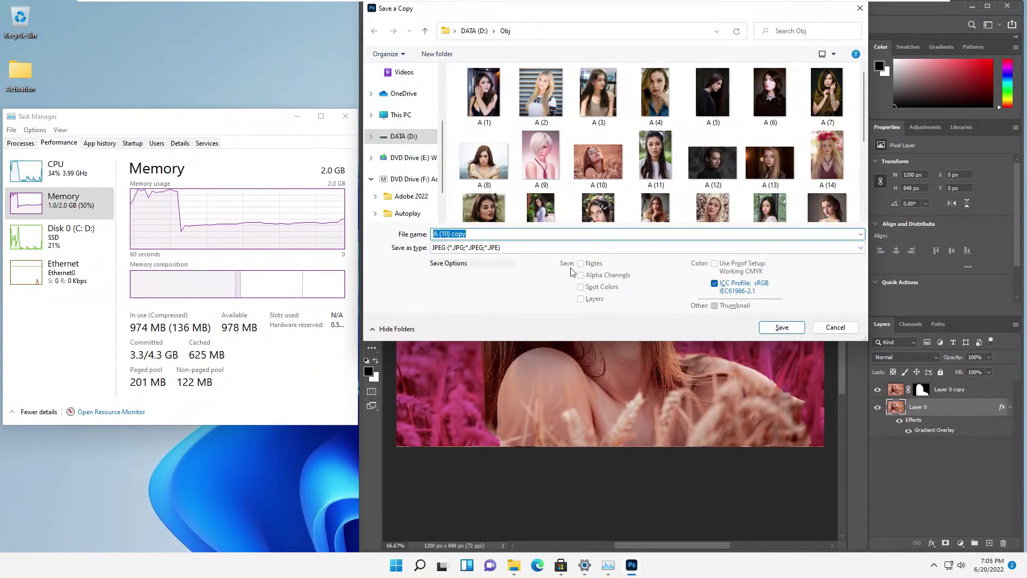
scroll(406, 150, up, 3)
click(410, 110)
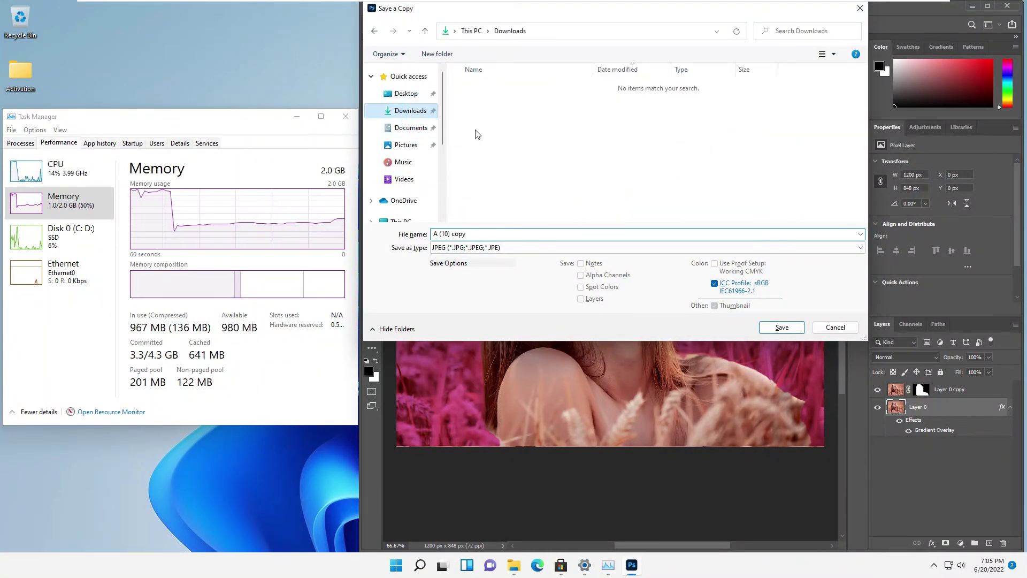
click(781, 327)
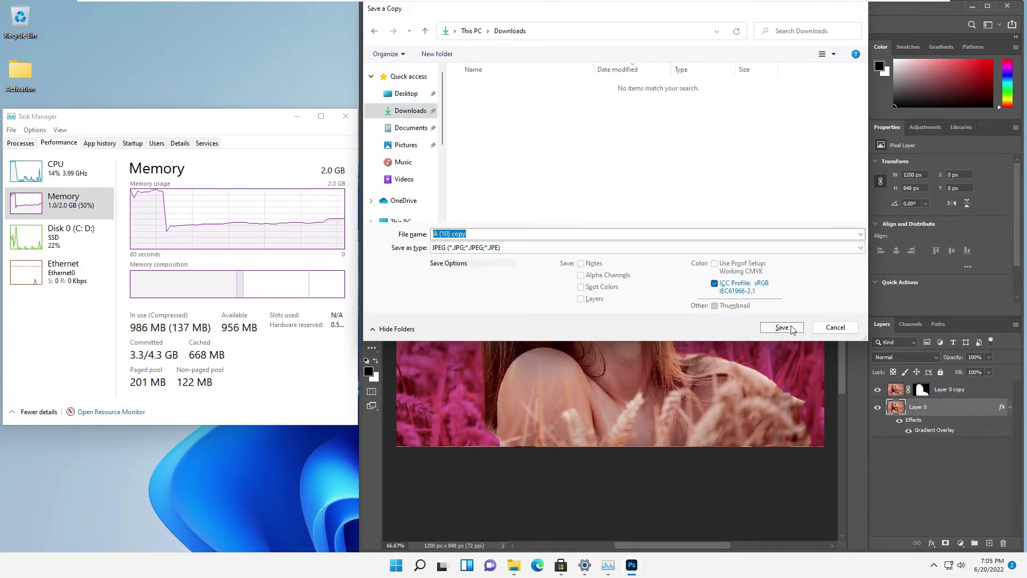
click(589, 142)
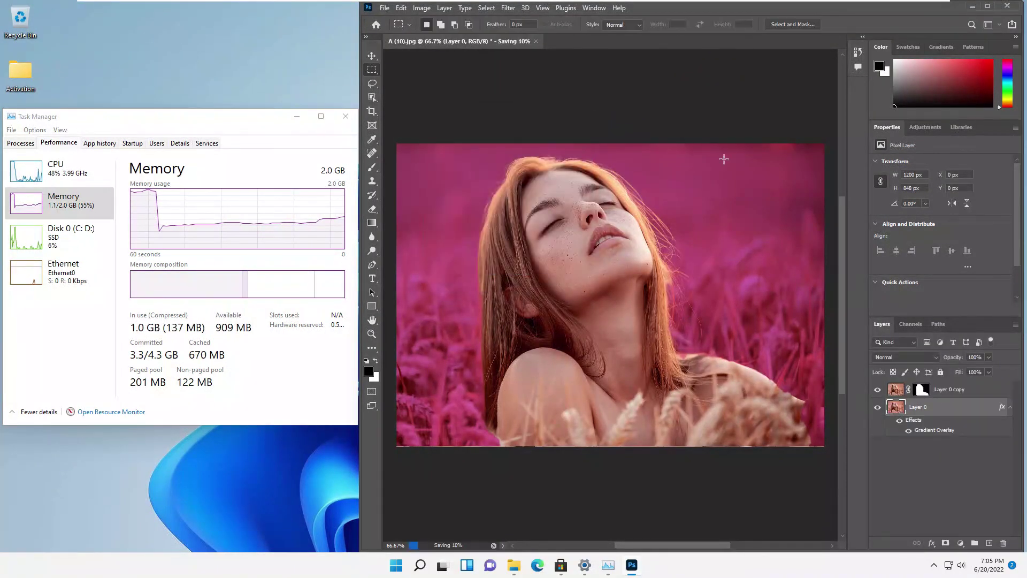
Check the saved A (10) copy in the Downloads folder with enlarged thumbnails, and minimize File Explorer.
click(513, 566)
scroll(428, 269, up, 2)
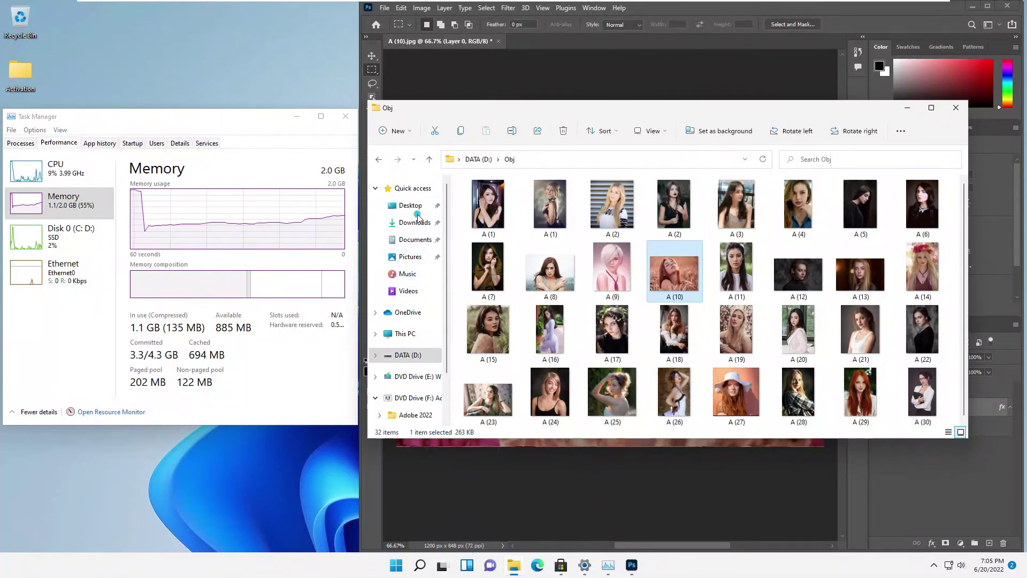
click(418, 223)
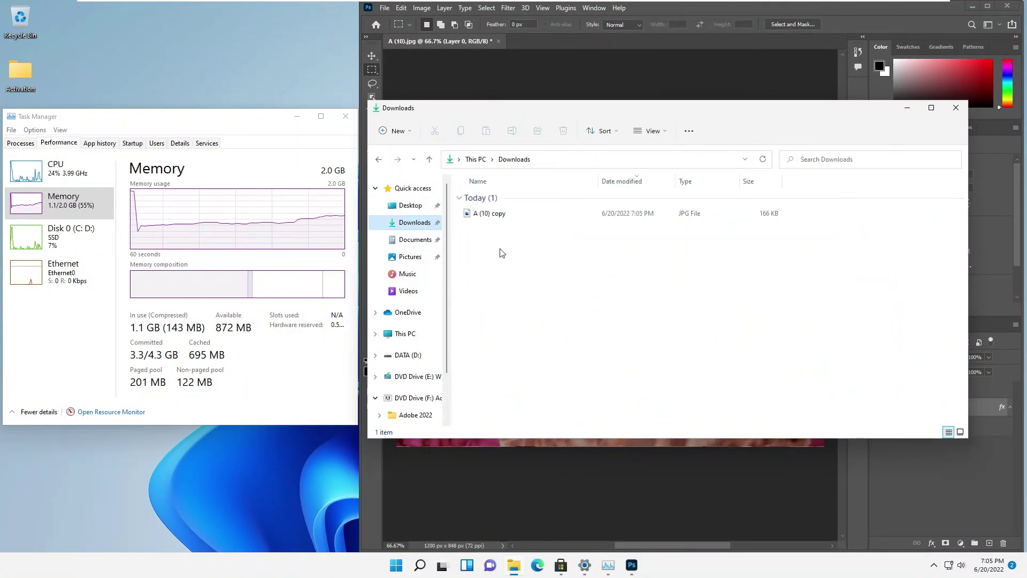
key(ctrl+shift+2)
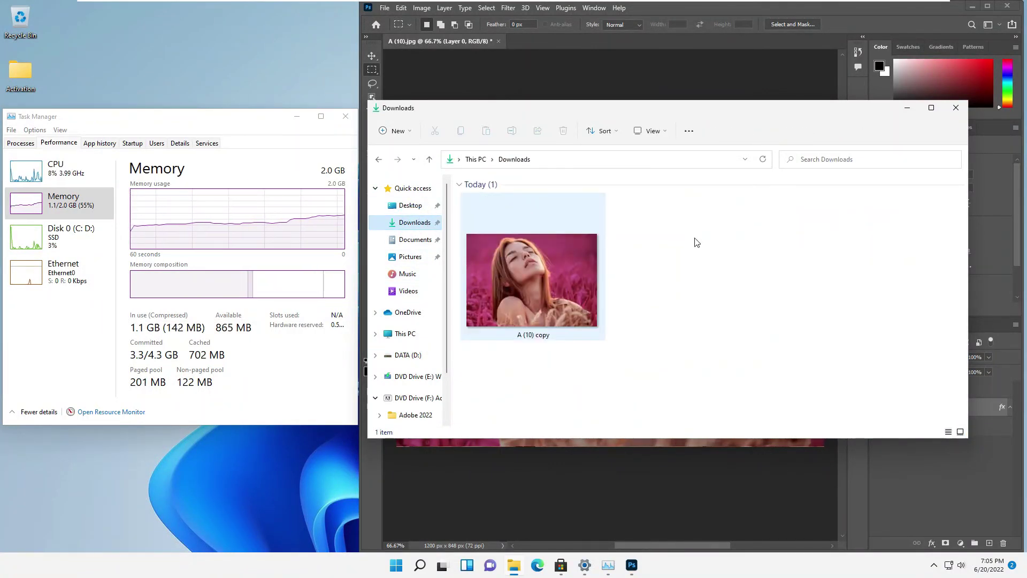
click(906, 107)
Open the power options to end the Windows session.
click(395, 565)
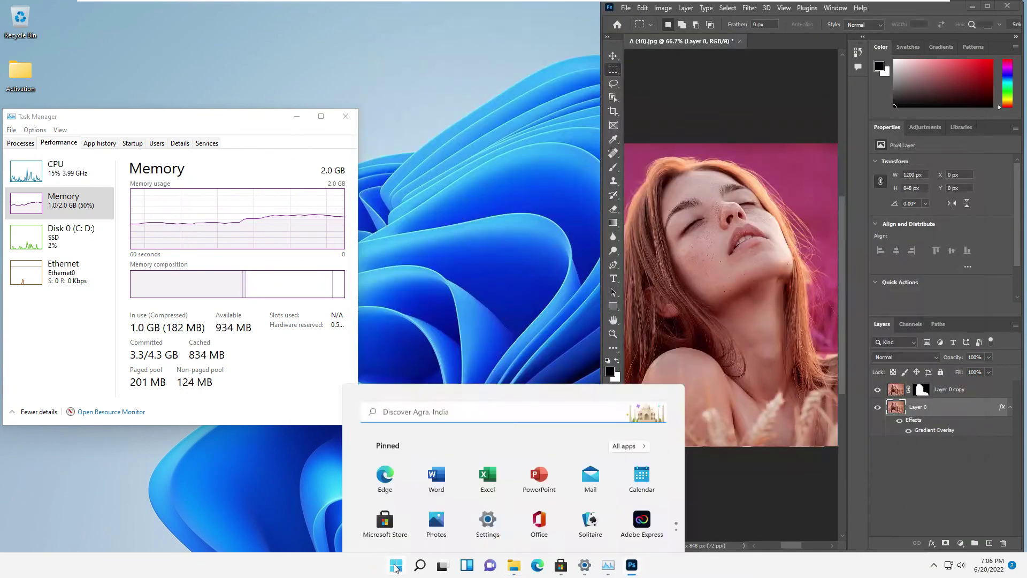
click(645, 528)
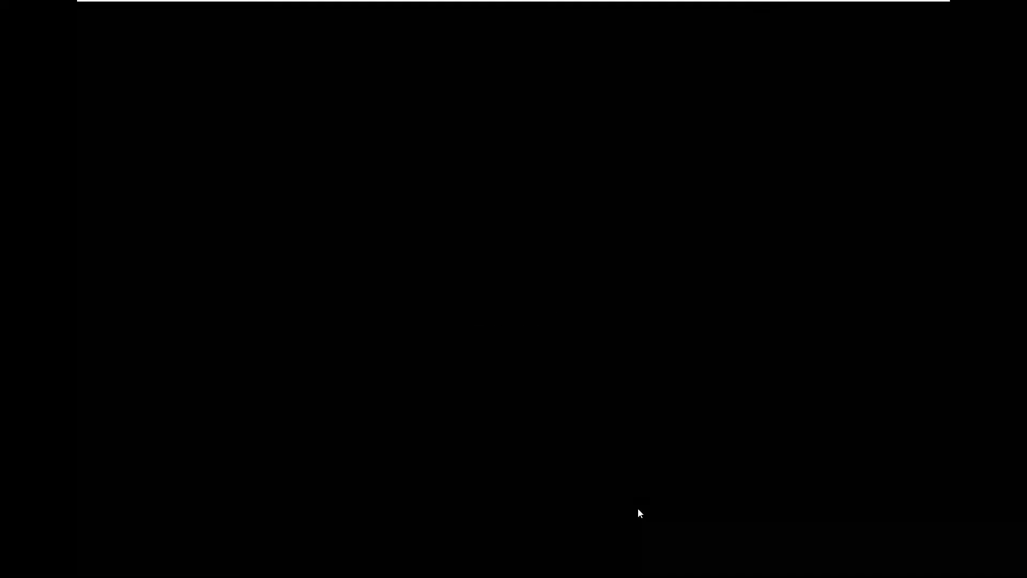